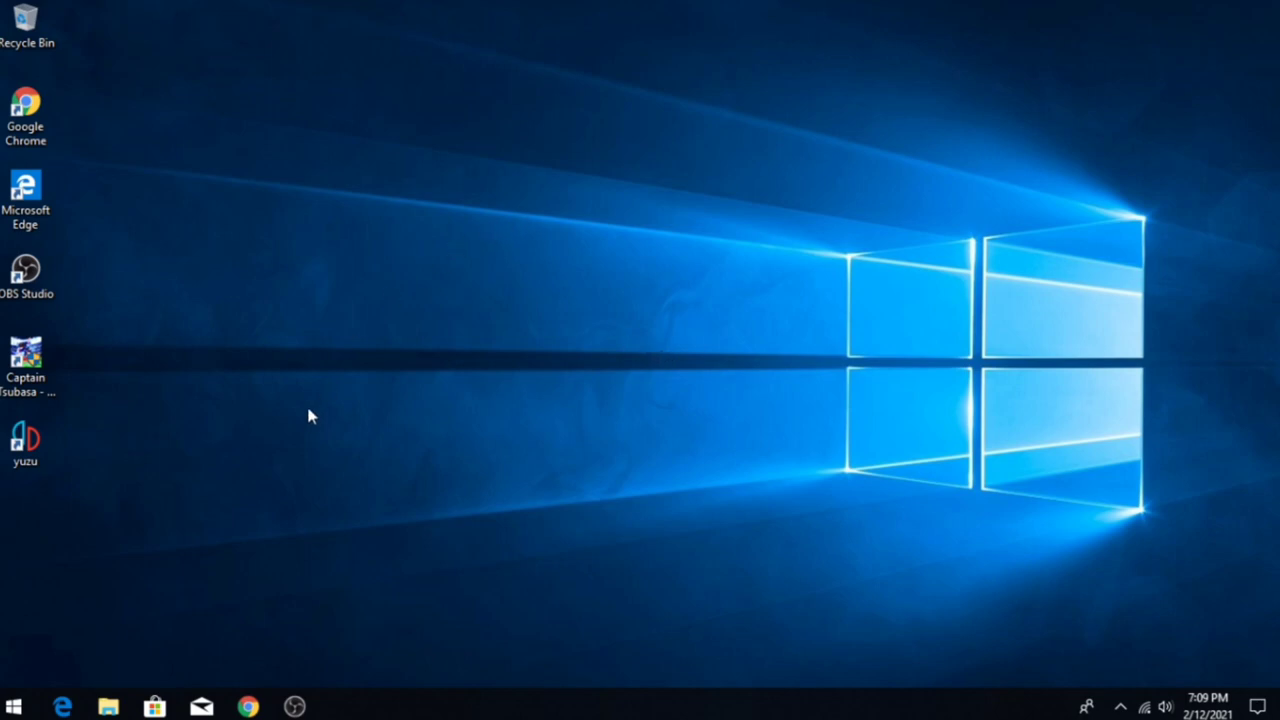
# Search the web for yuzu in Google Chrome and open the yuzu Nintendo Switch Emulator website.
pyautogui.click(249, 708)
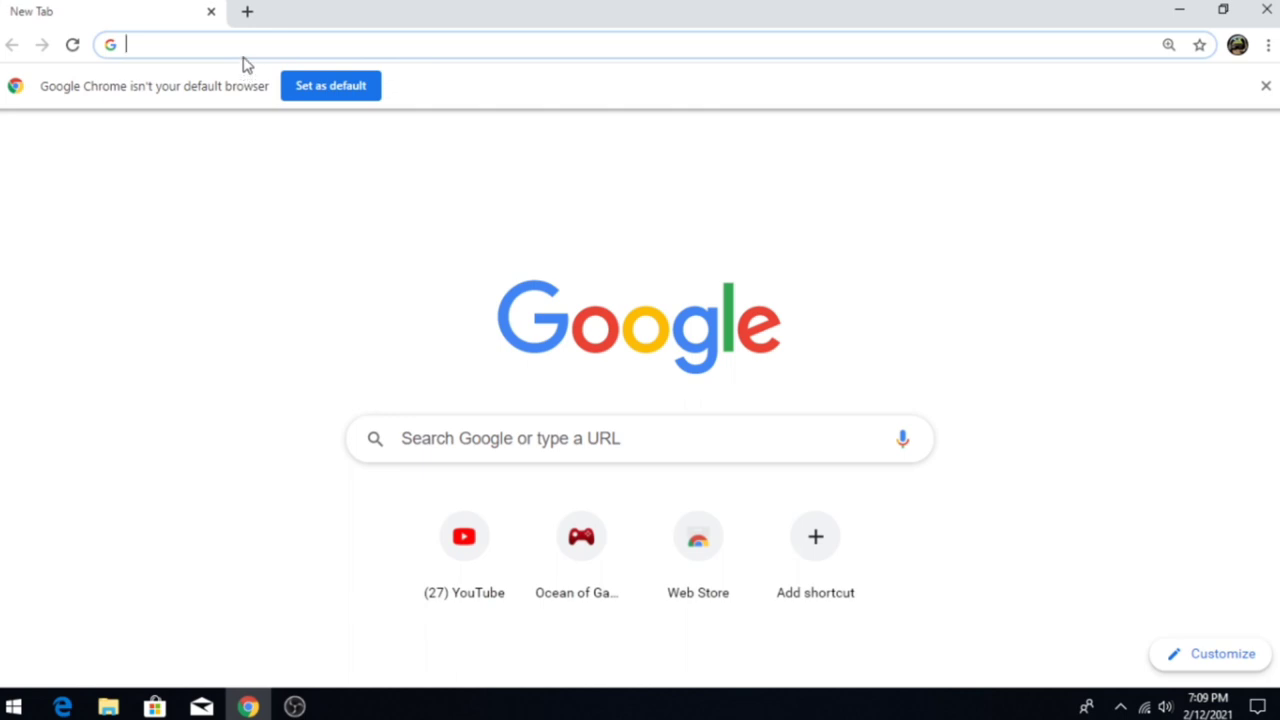
pyautogui.write('yuzu')
pyautogui.press('Return')
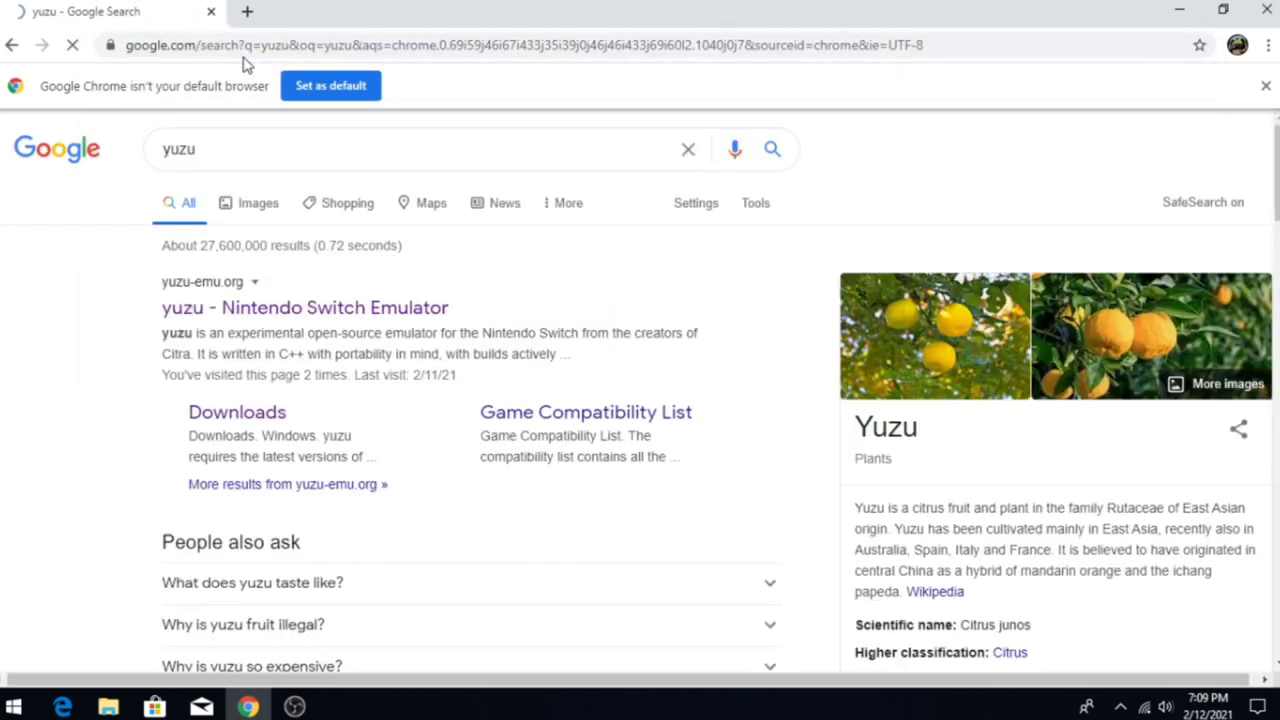
pyautogui.click(288, 312)
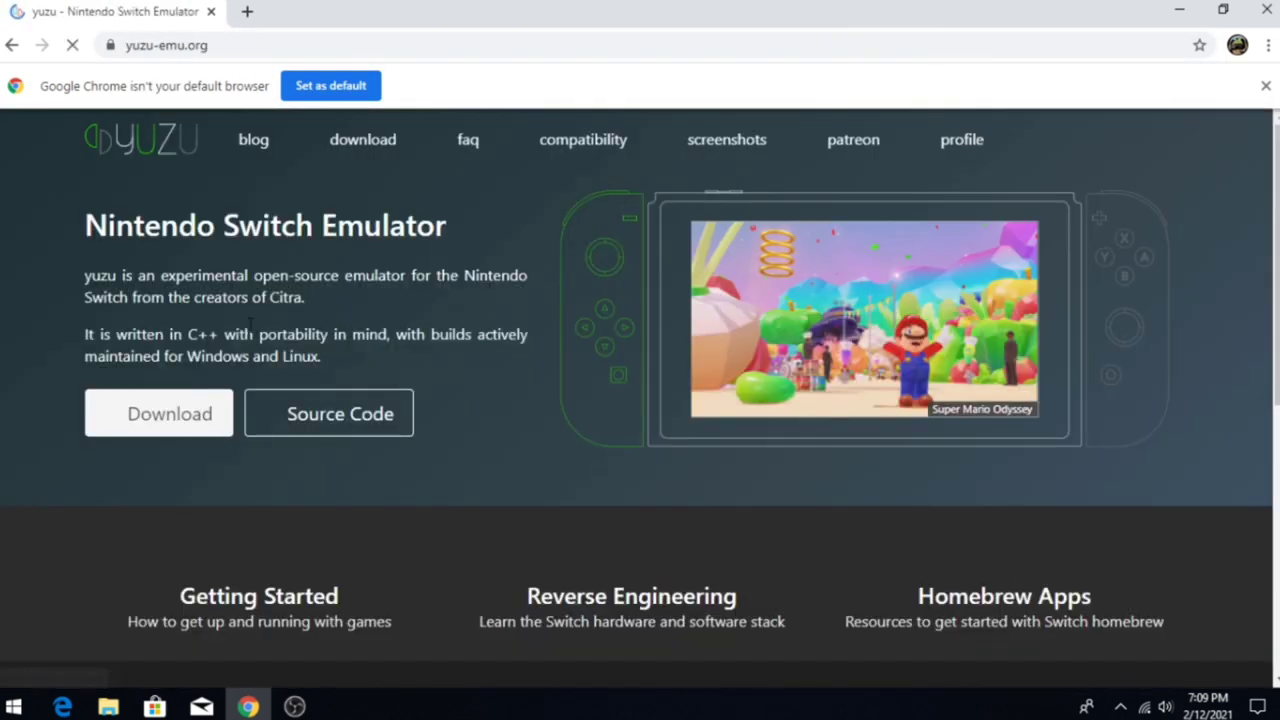
# Open the yuzu Downloads page and examine the Windows download options.
pyautogui.scroll(-1, 300, 366)
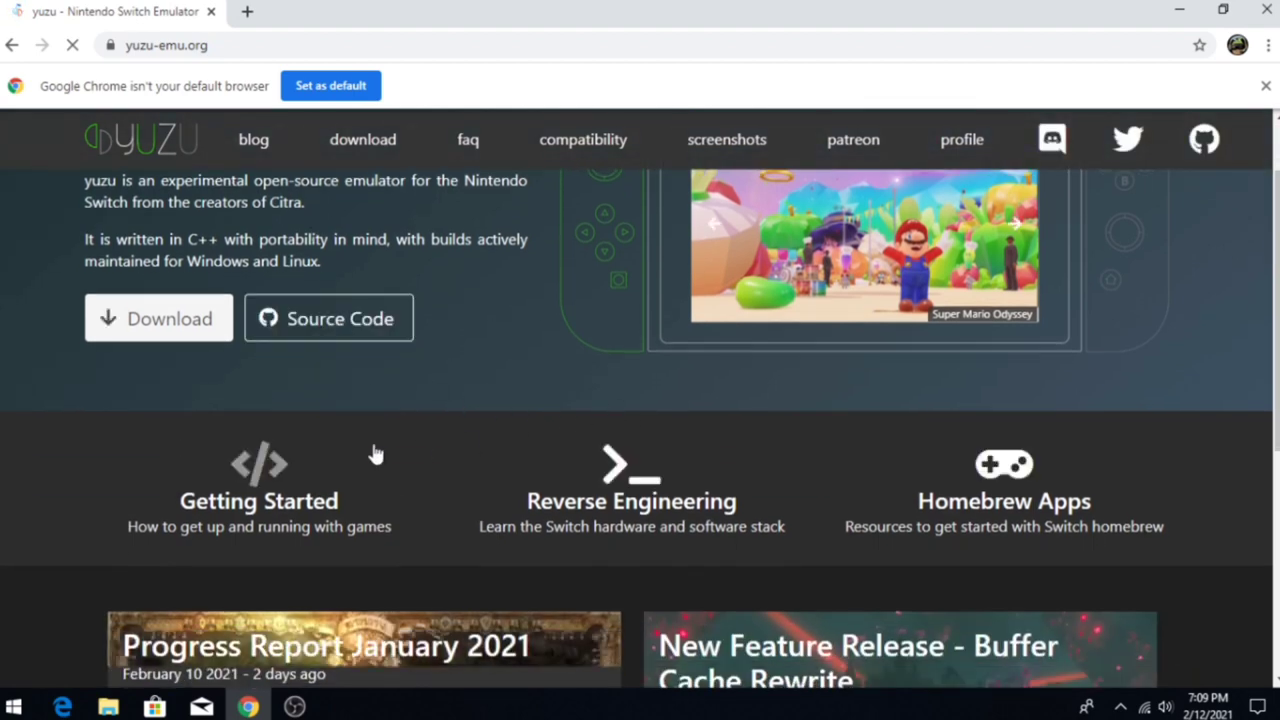
pyautogui.scroll(-1, 375, 455)
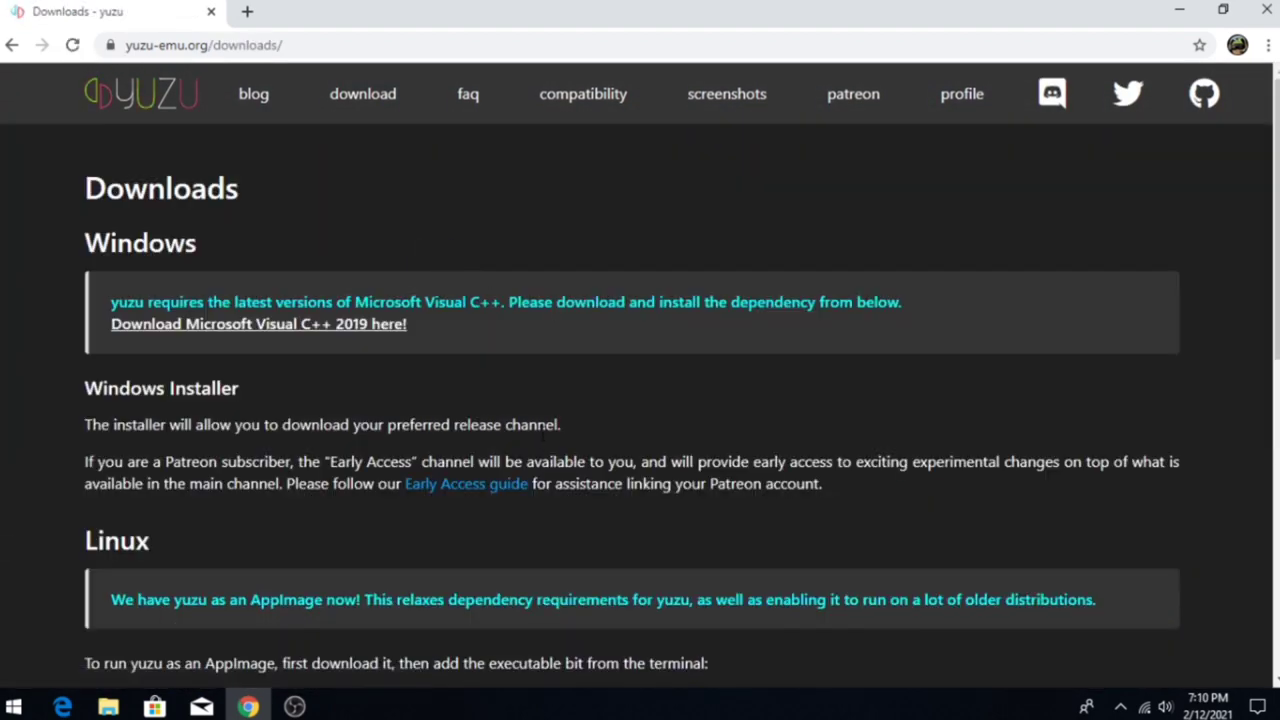
pyautogui.scroll(-1, 240, 440)
pyautogui.scroll(-10, 463, 348)
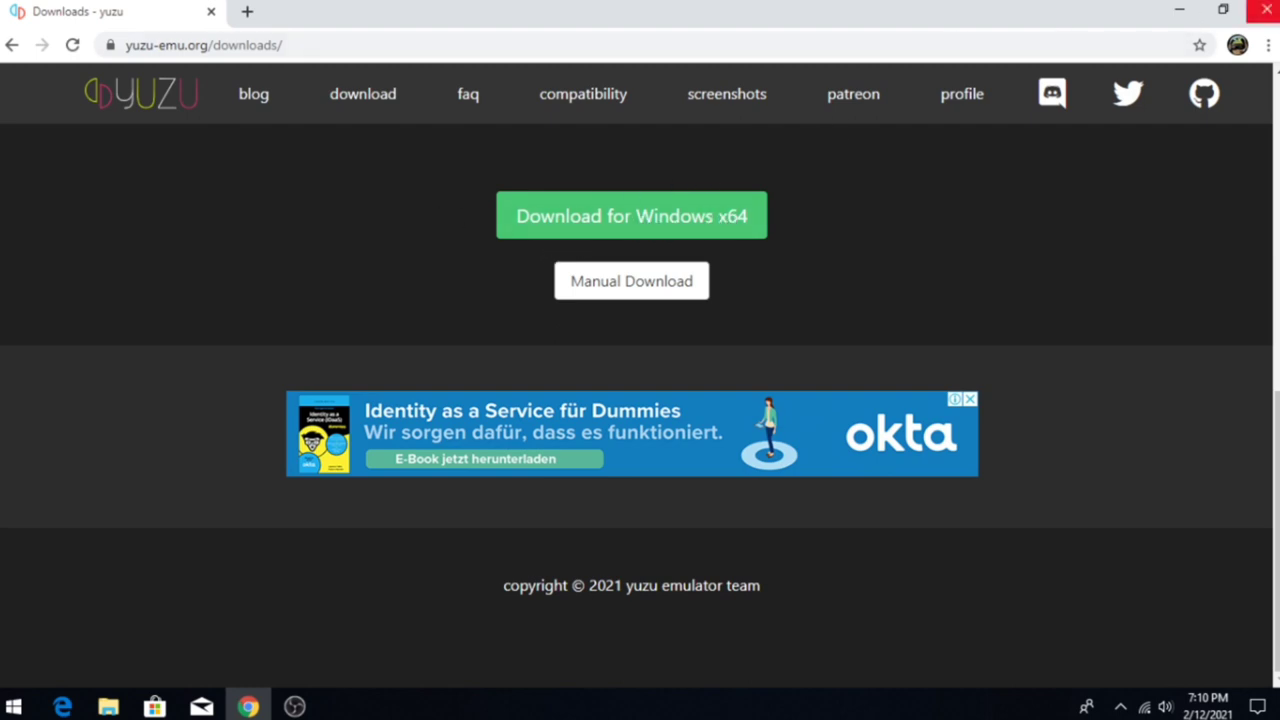
# Close the browser window and refresh the desktop.
pyautogui.click(1266, 10)
pyautogui.rightClick(525, 141)
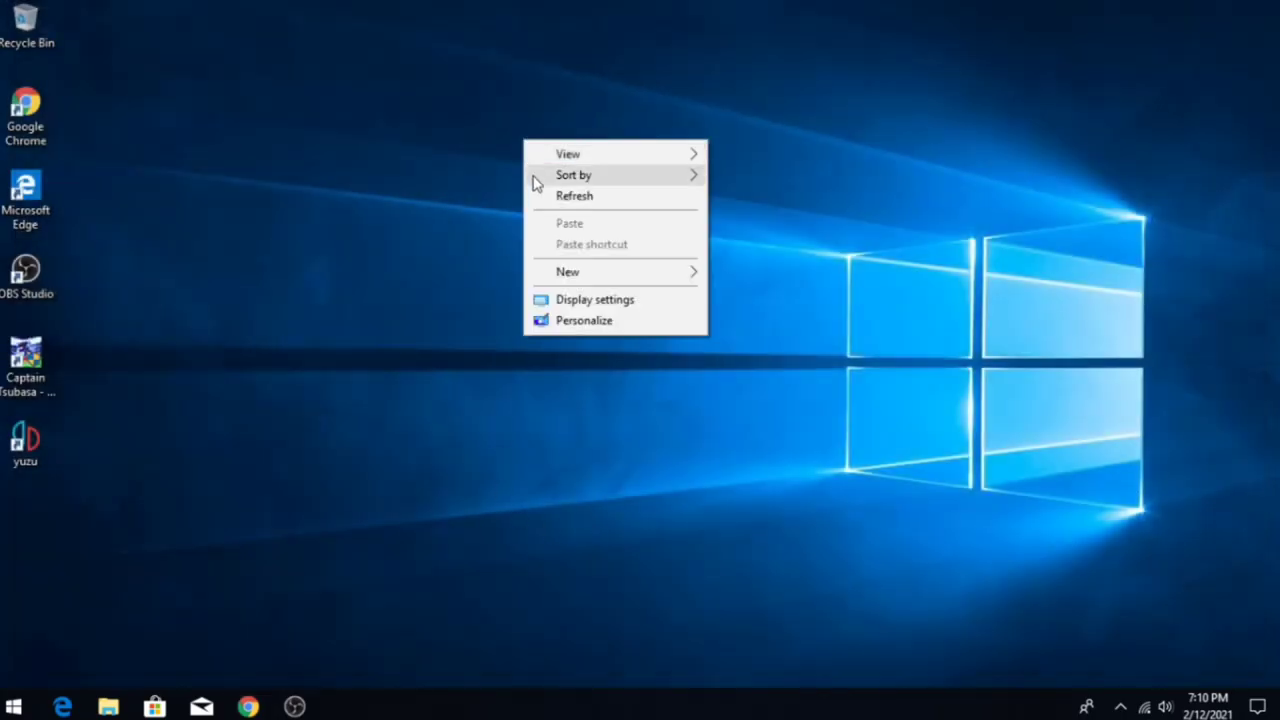
pyautogui.click(566, 198)
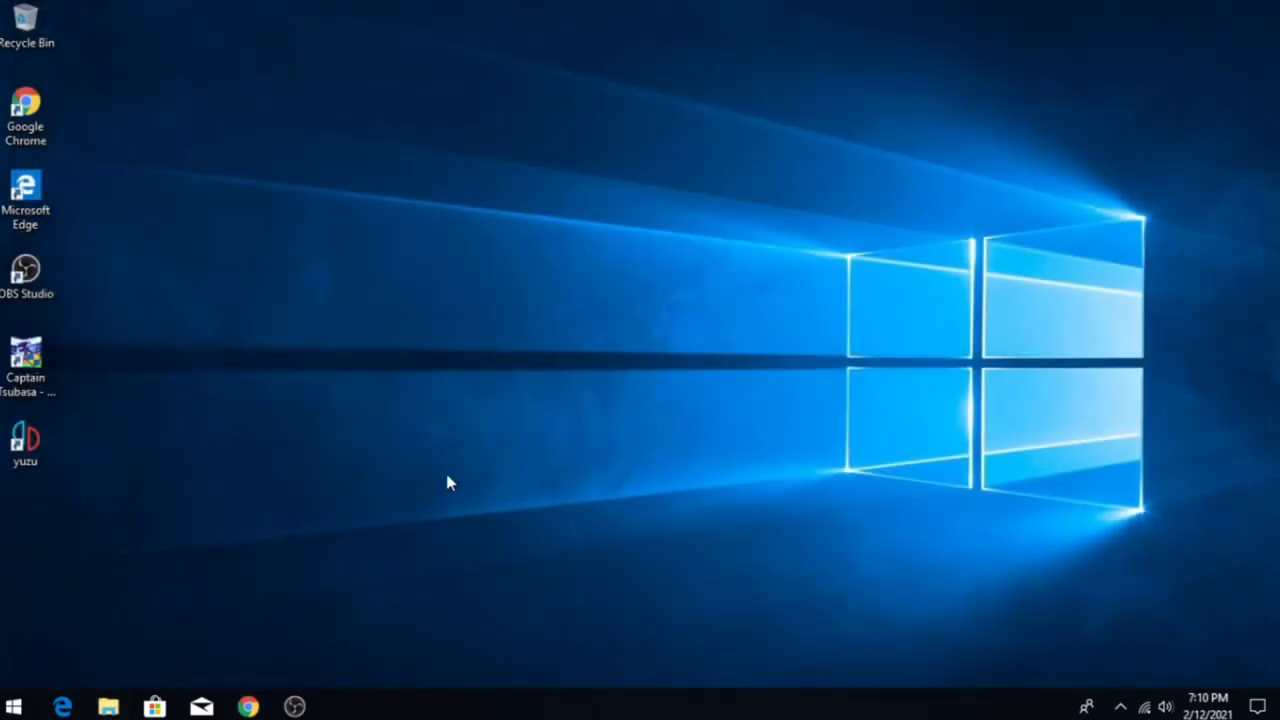
# Switch to File Explorer and open the yuzu folder on New Volume (D:).
pyautogui.press('super+e')
pyautogui.scroll(-2, 220, 471)
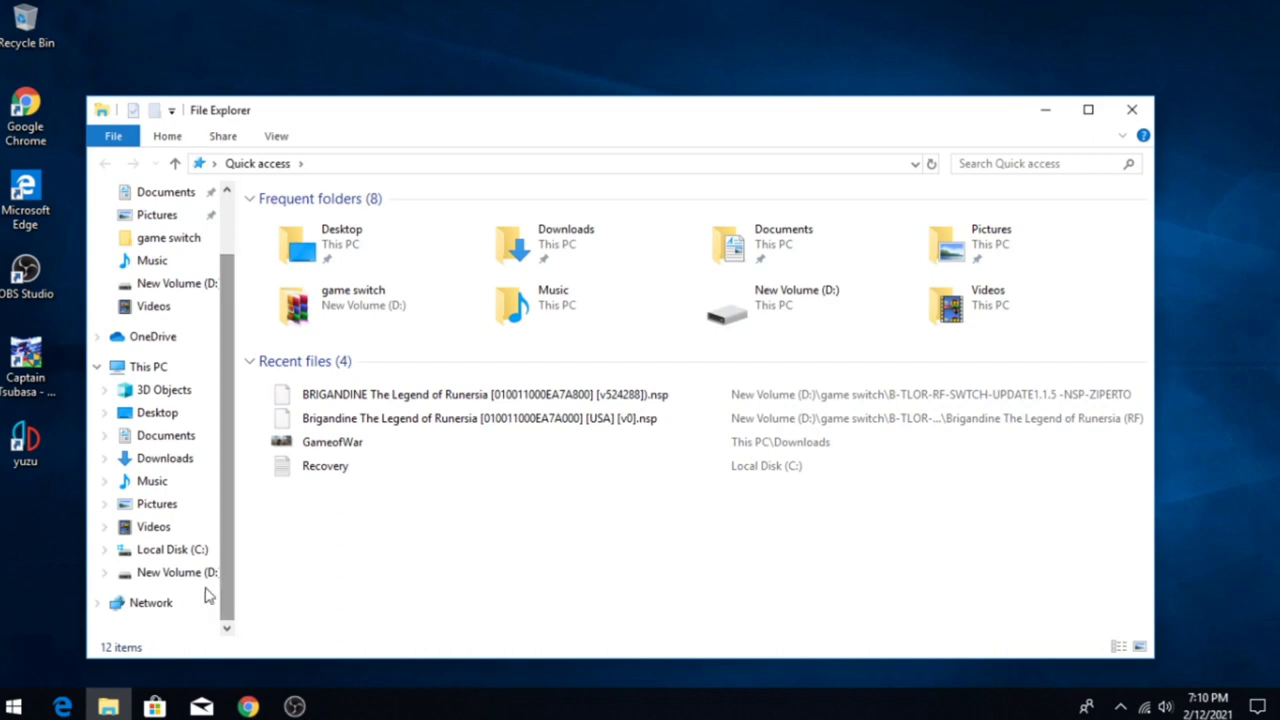
pyautogui.click(190, 574)
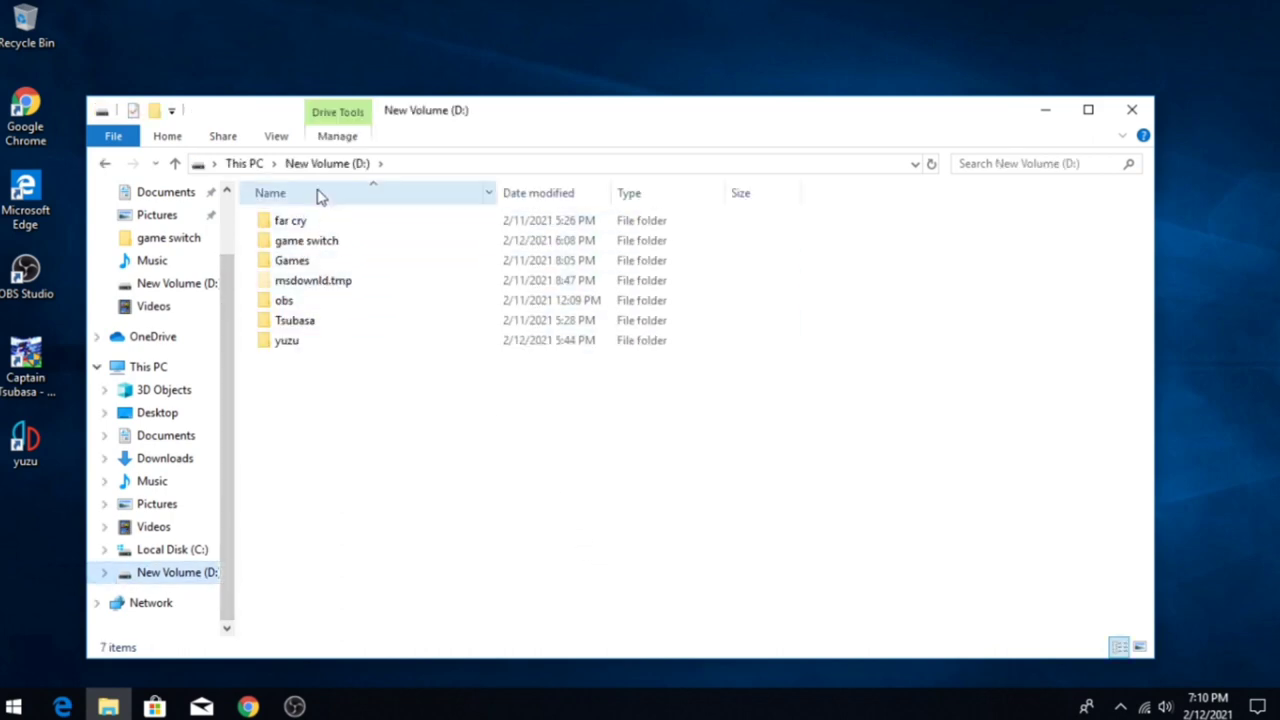
pyautogui.doubleClick(300, 342)
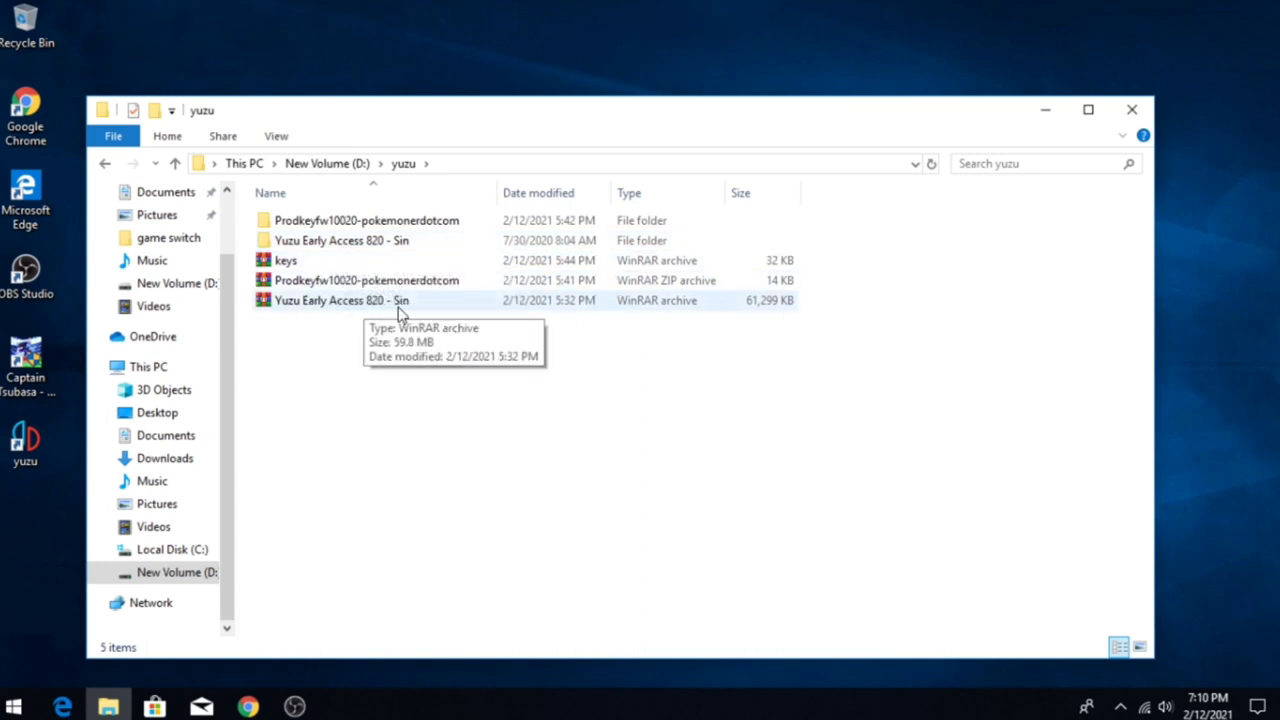
# Examine the Yuzu Early Access 820 - Sin and Prodkeyfw10020-pokemonerdotcom archives and the extraction options for the key archive.
pyautogui.click(481, 305)
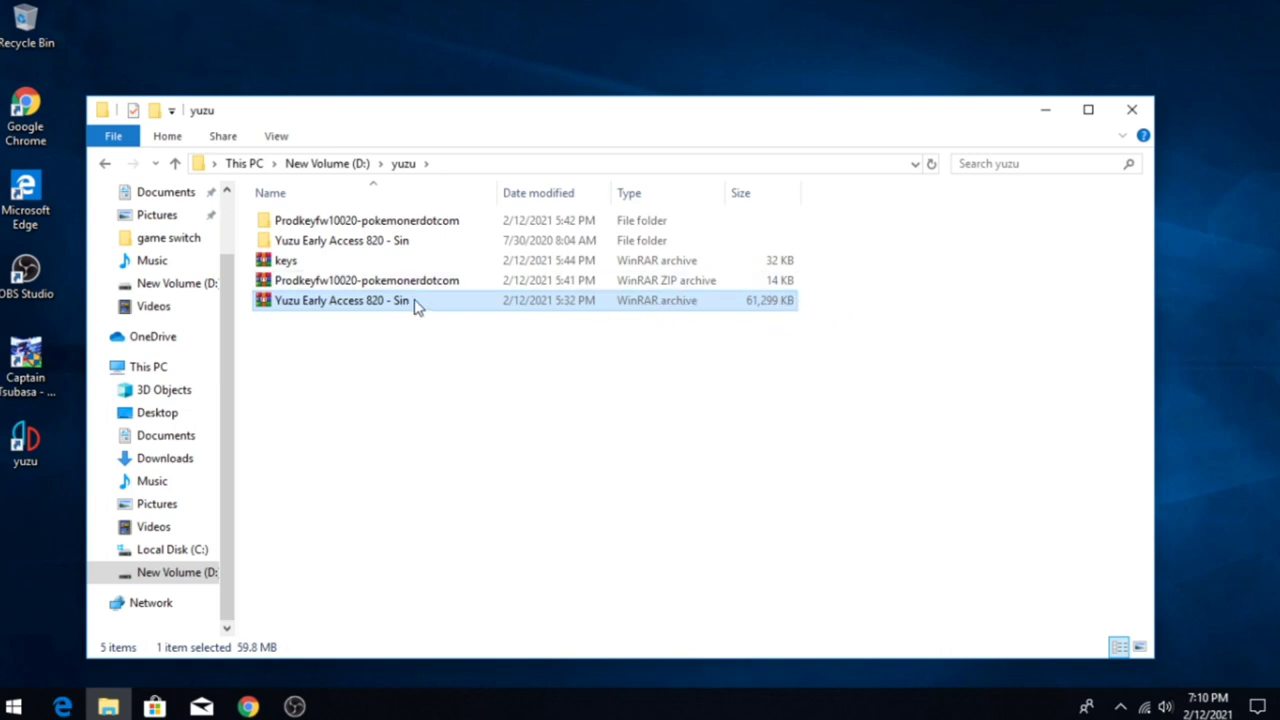
pyautogui.click(333, 286)
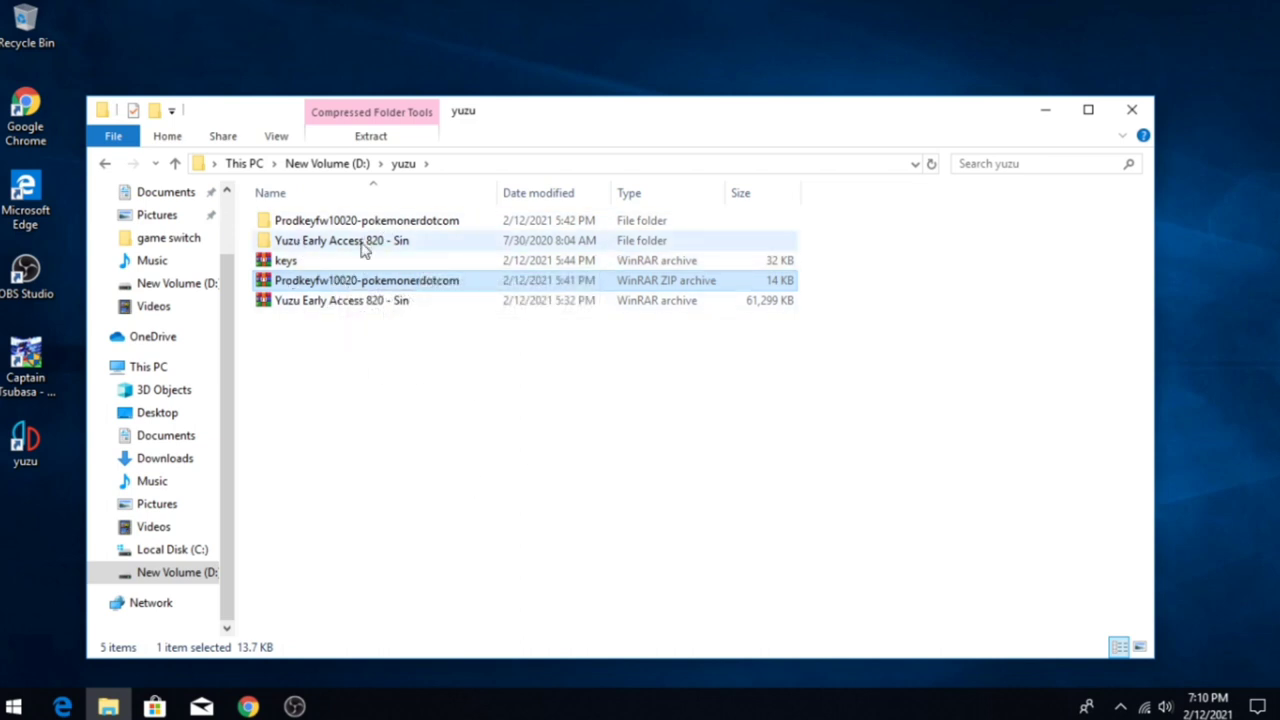
pyautogui.rightClick(366, 288)
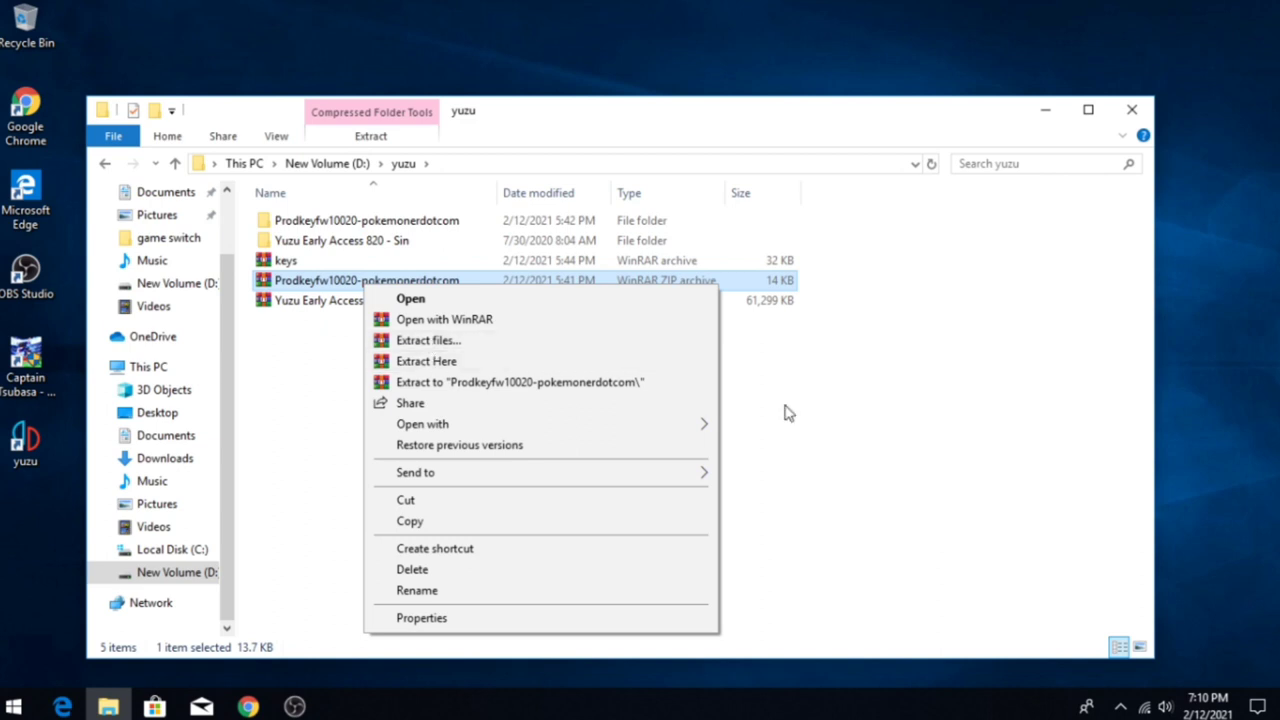
pyautogui.click(1030, 488)
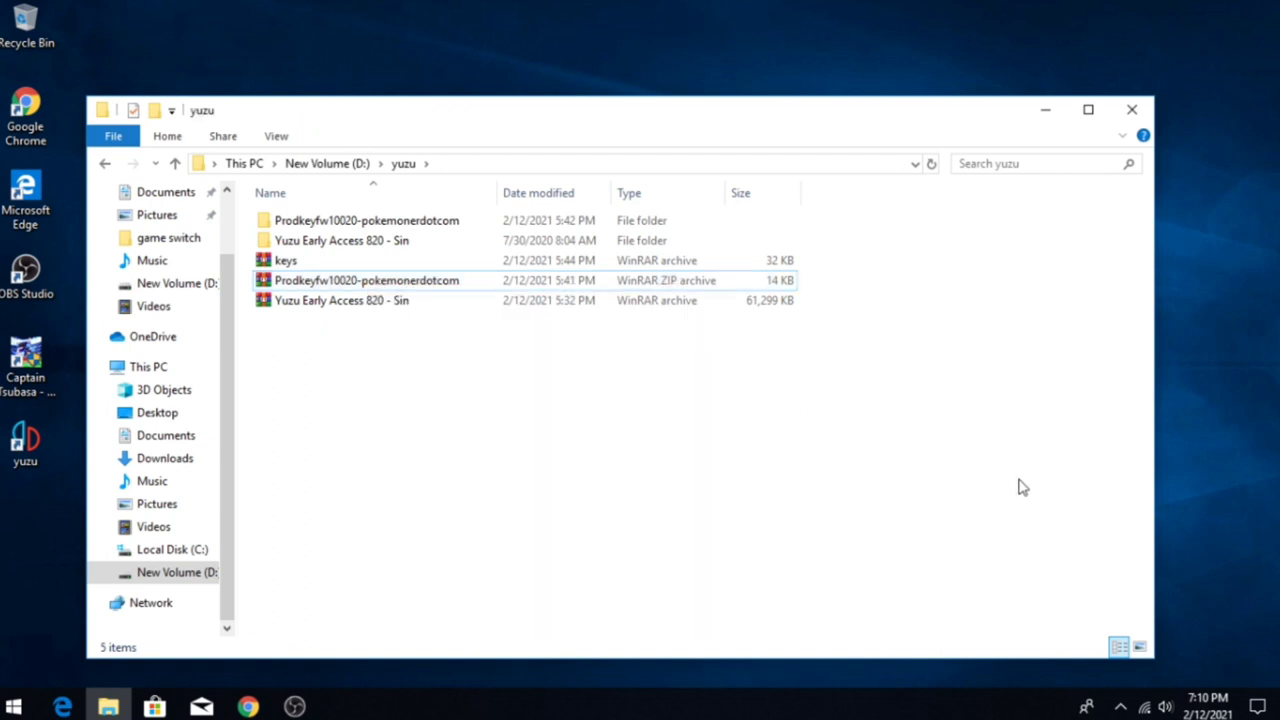
# Open the extracted Prodkeyfw10020-pokemonerdotcom folder and examine its key files.
pyautogui.doubleClick(299, 226)
pyautogui.moveTo(285, 287); pyautogui.dragTo(349, 266)
pyautogui.click(405, 370)
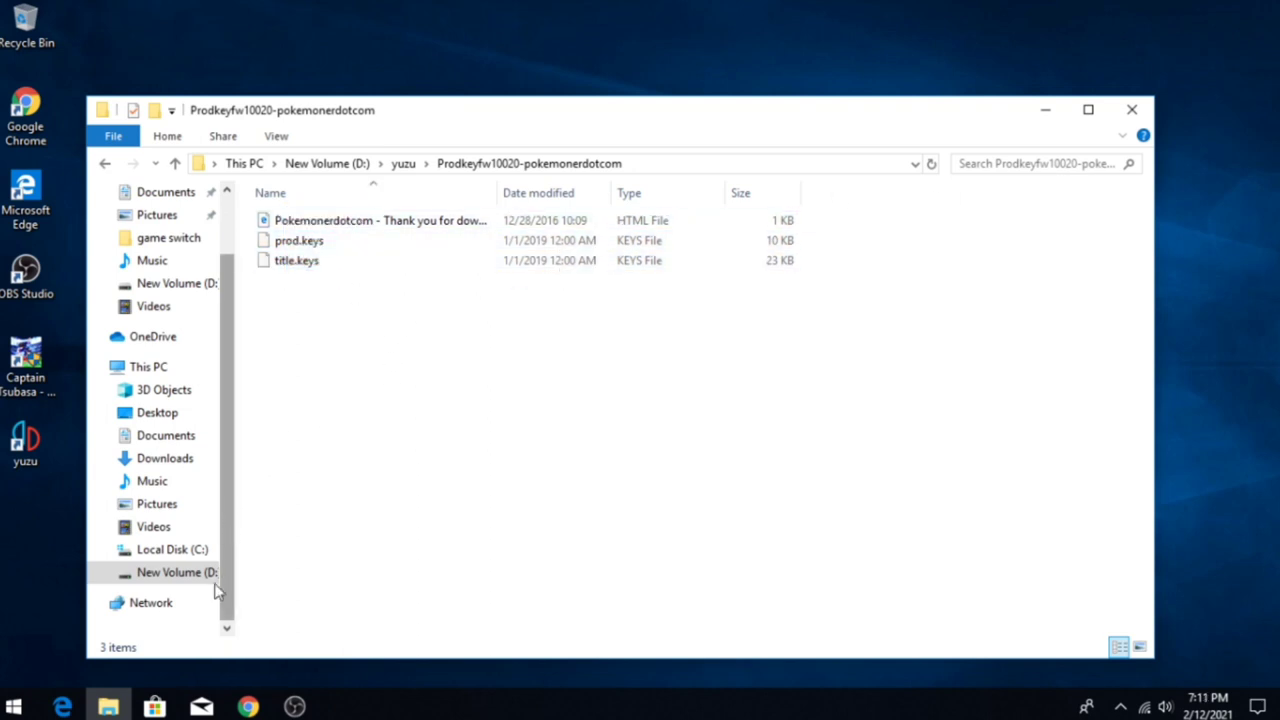
# Open the current user's profile folder under Users on Local Disk (C:).
pyautogui.click(174, 551)
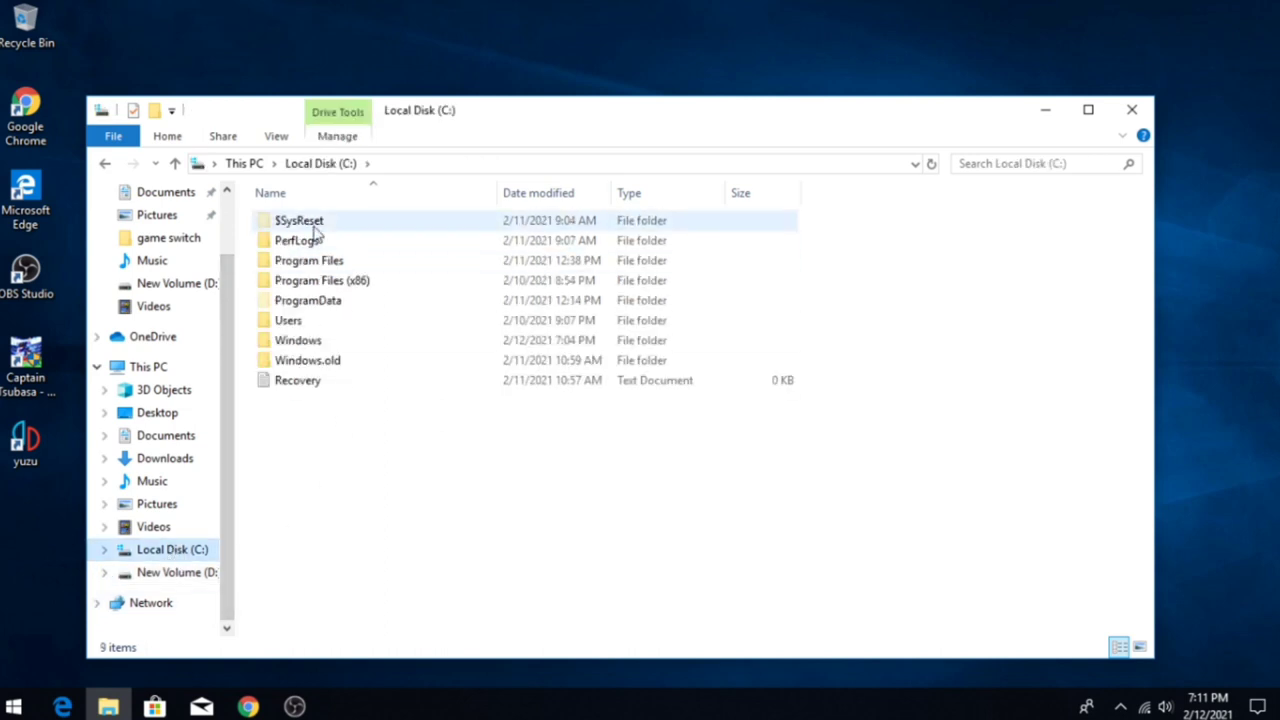
pyautogui.doubleClick(300, 328)
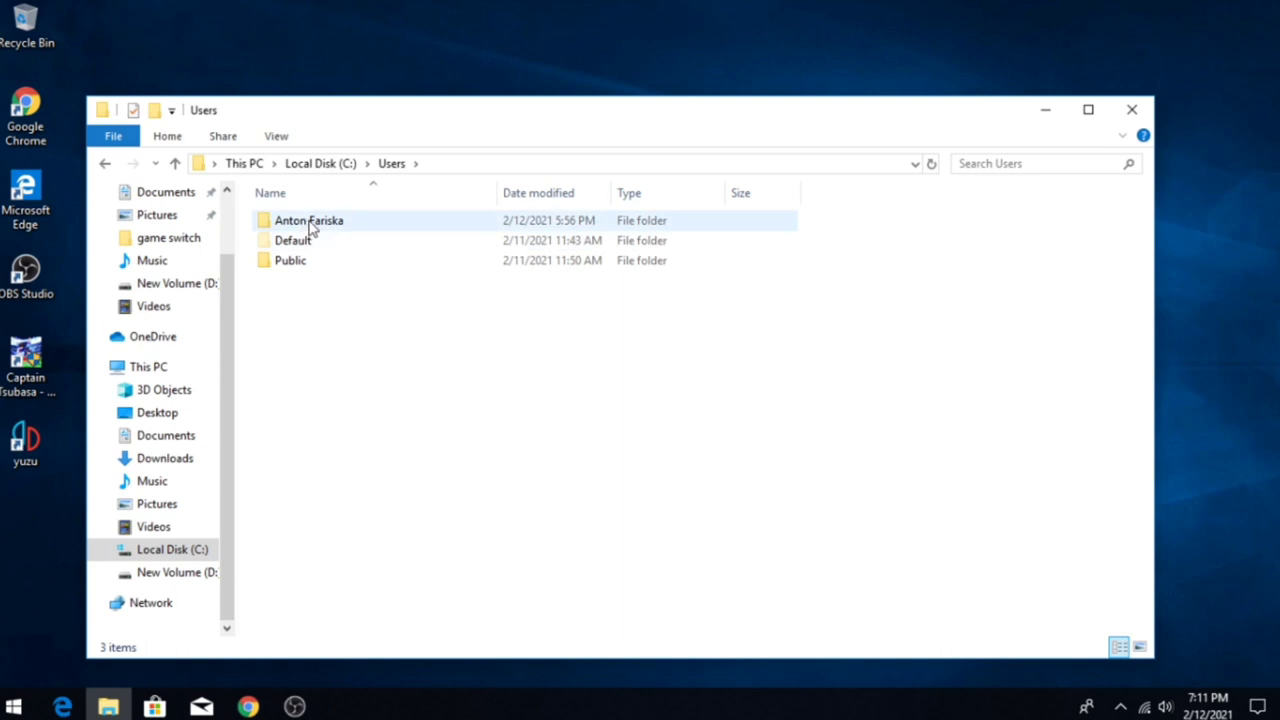
pyautogui.moveTo(386, 243)
pyautogui.moveTo(338, 232)
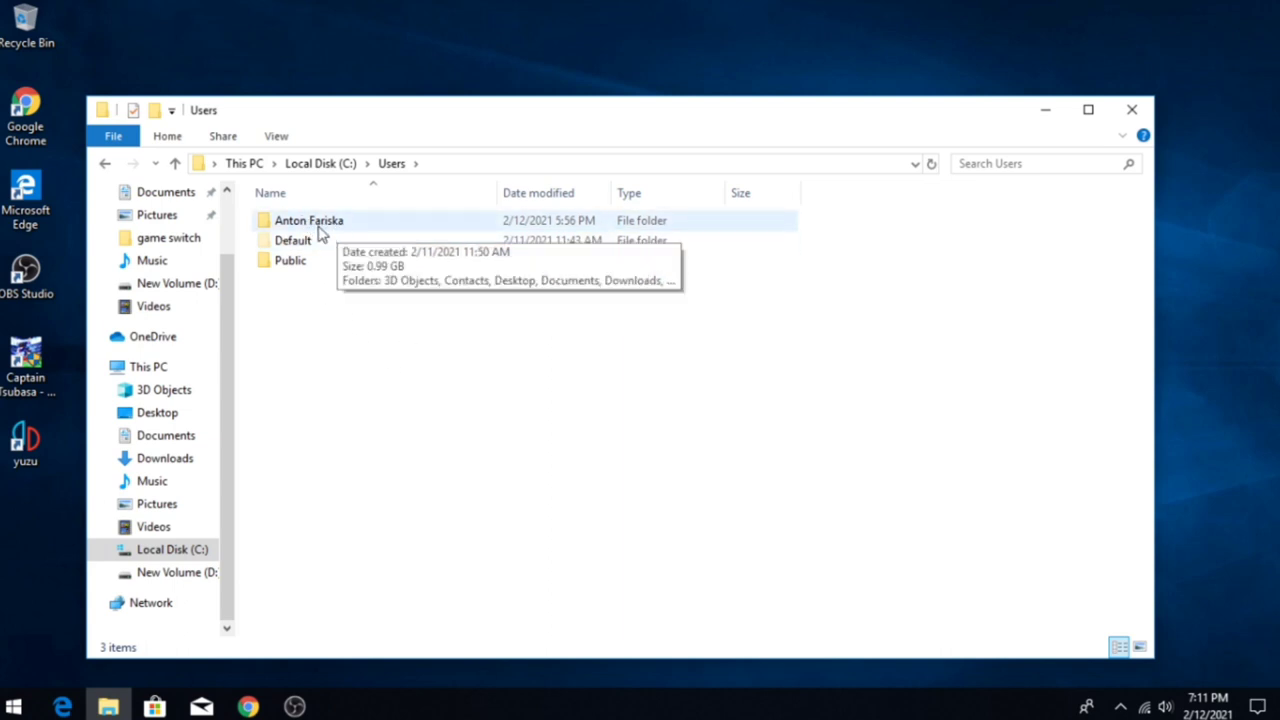
pyautogui.doubleClick(320, 228)
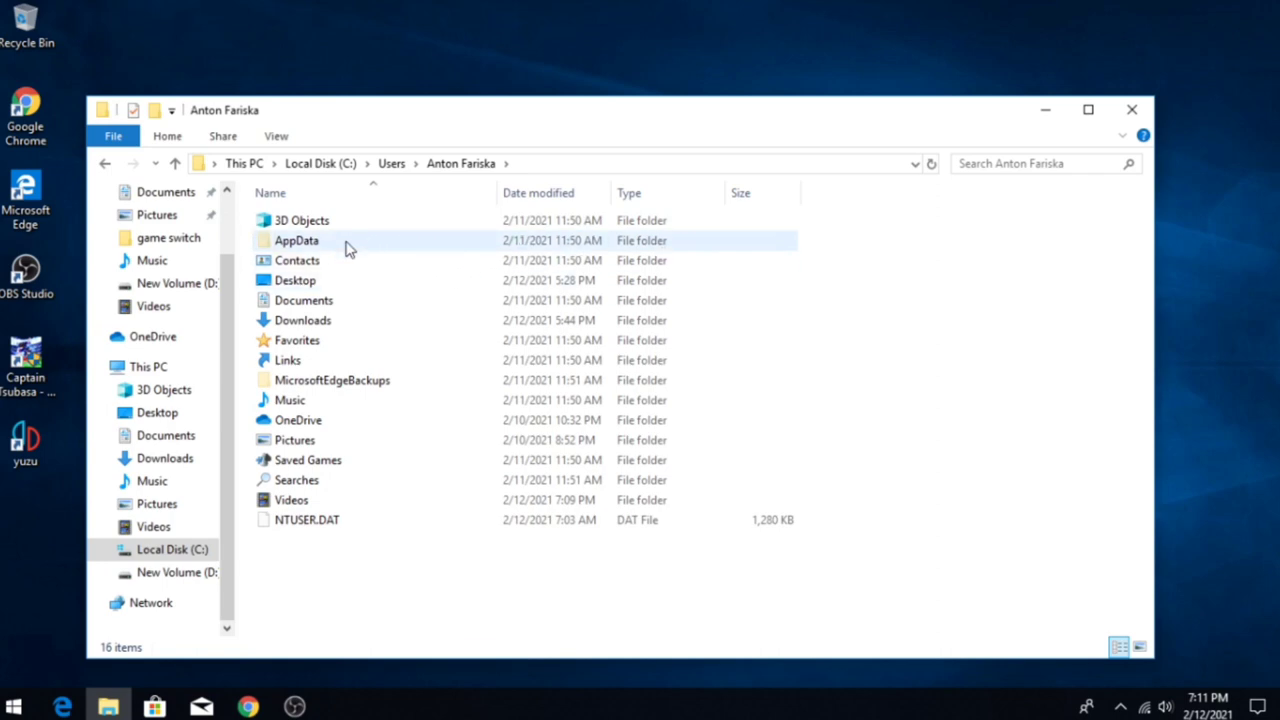
# Turn off the display of hidden items in the user's profile folder, and turn it back on.
pyautogui.click(276, 137)
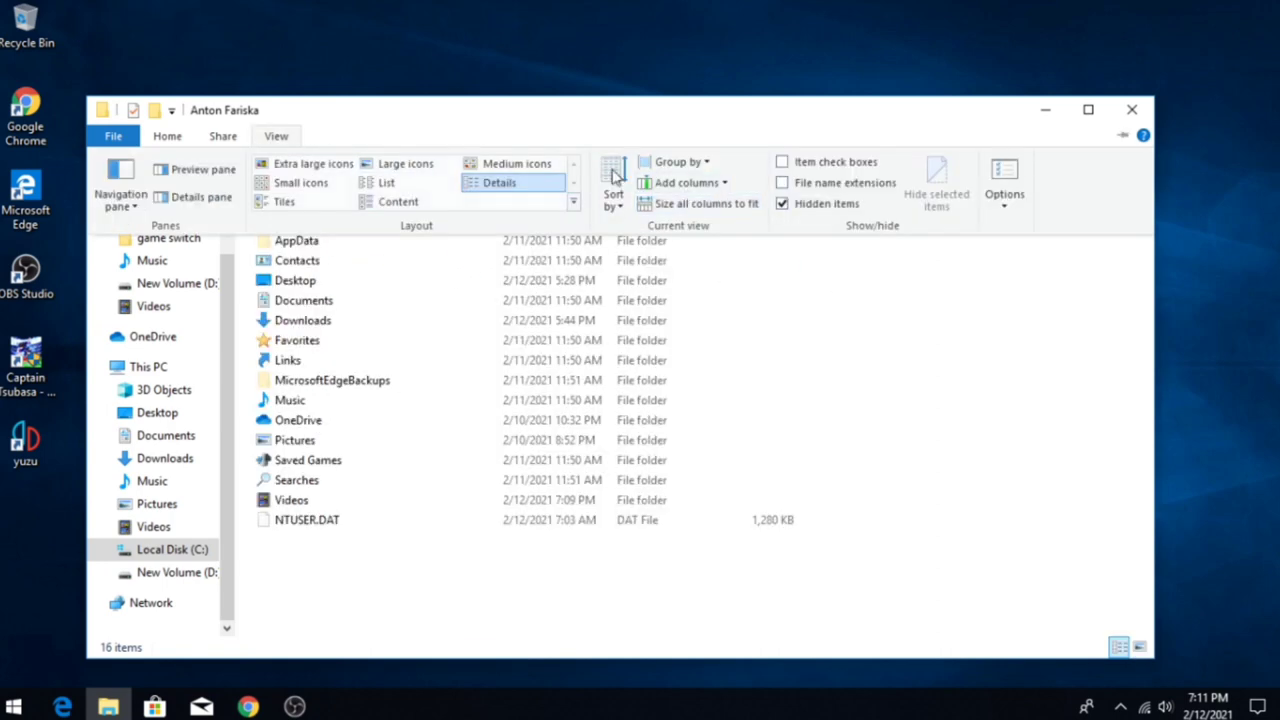
pyautogui.click(783, 203)
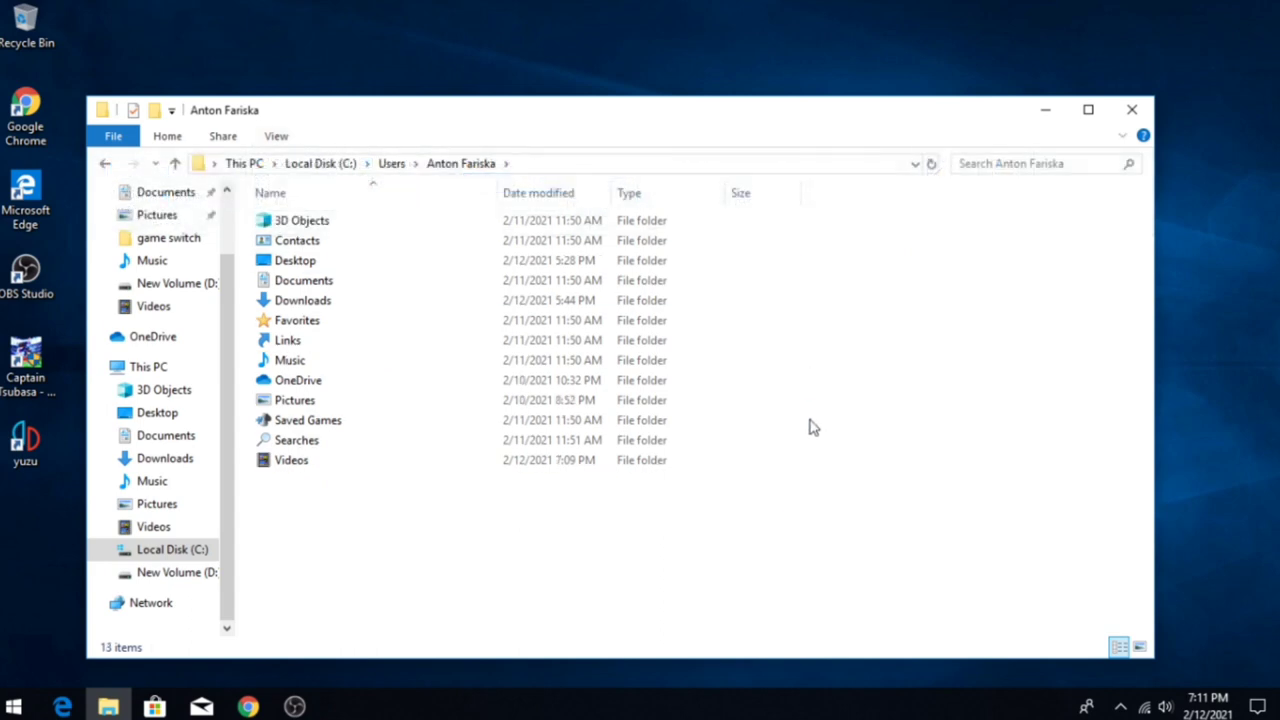
pyautogui.click(277, 137)
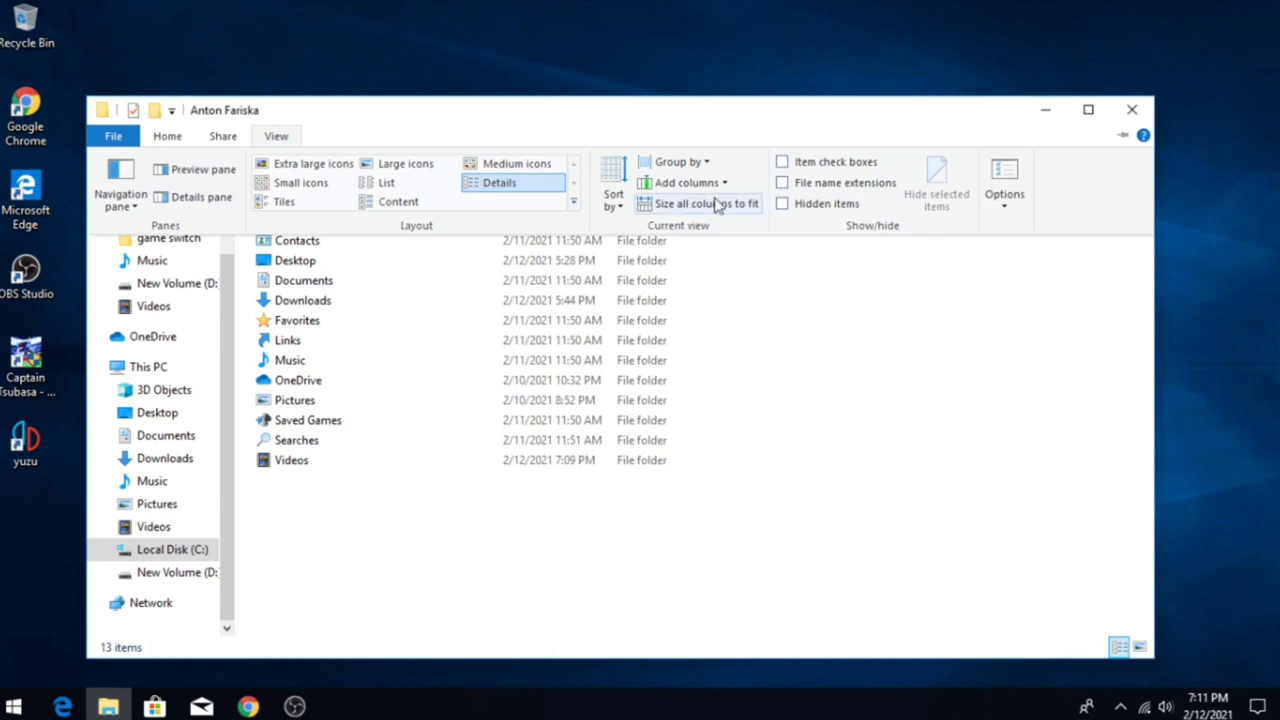
pyautogui.click(786, 211)
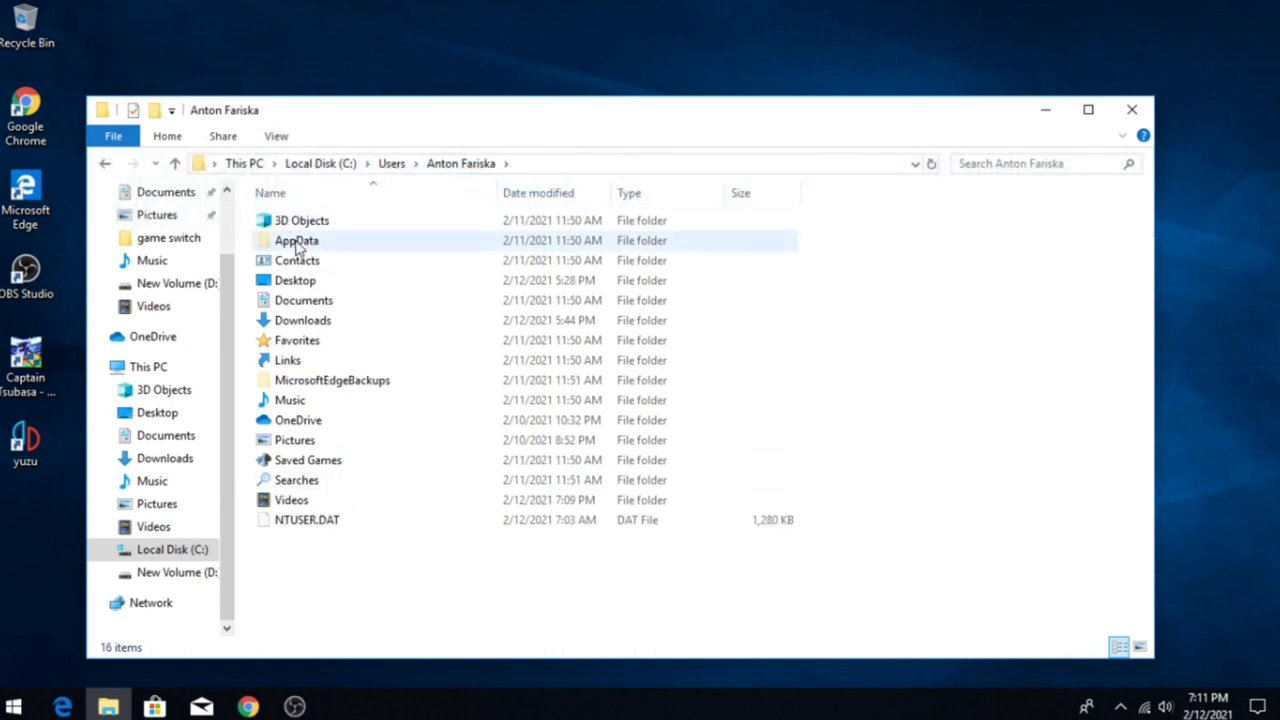
# Open the keys folder under AppData, Roaming, yuzu and examine the files inside it.
pyautogui.doubleClick(297, 245)
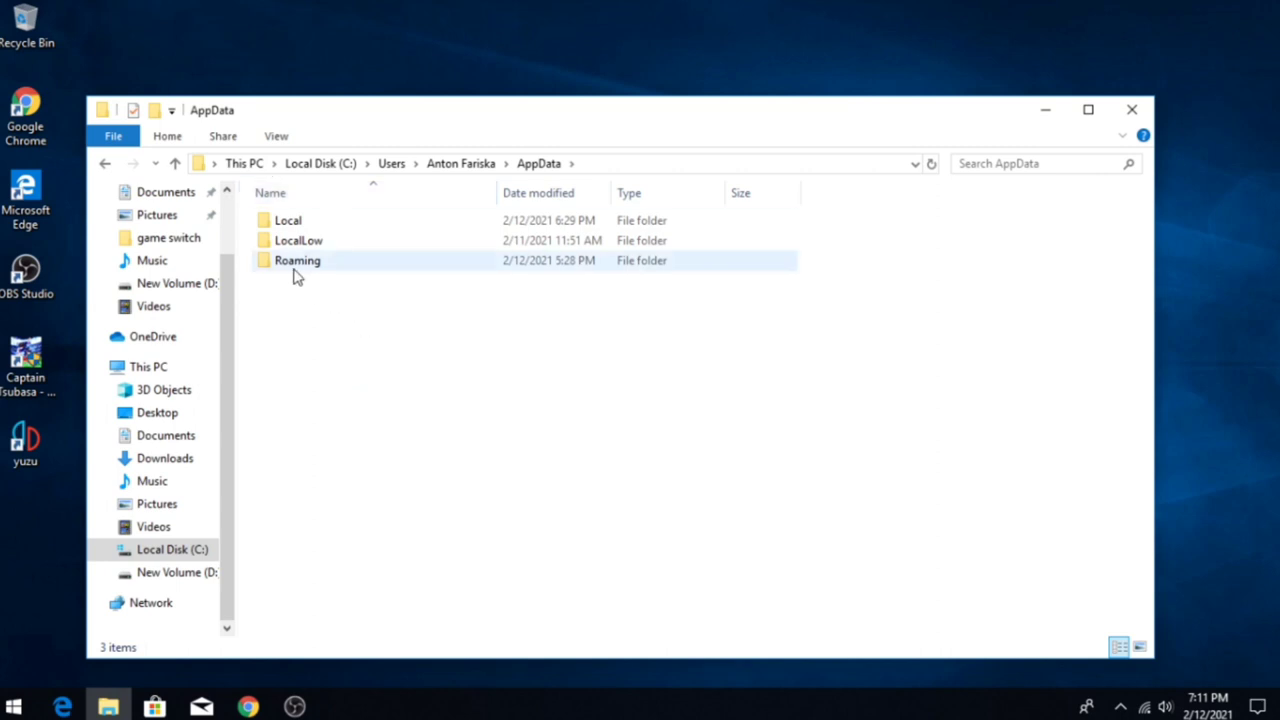
pyautogui.doubleClick(327, 265)
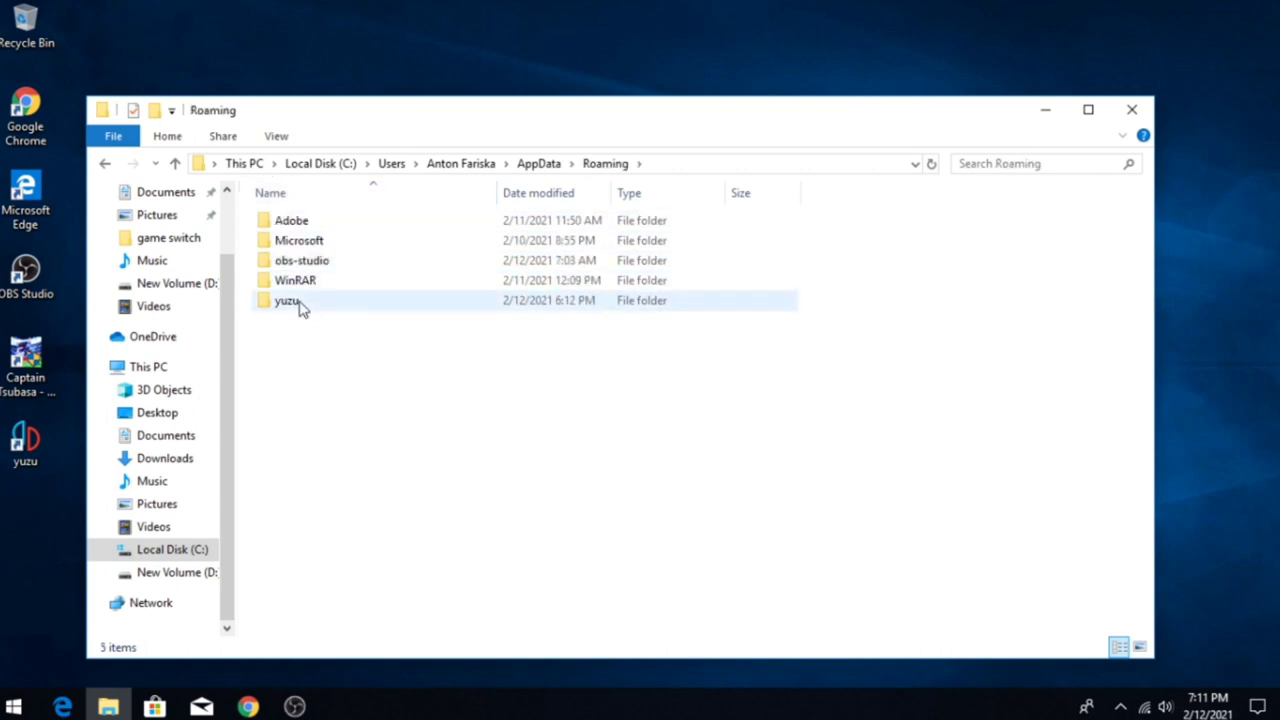
pyautogui.doubleClick(360, 305)
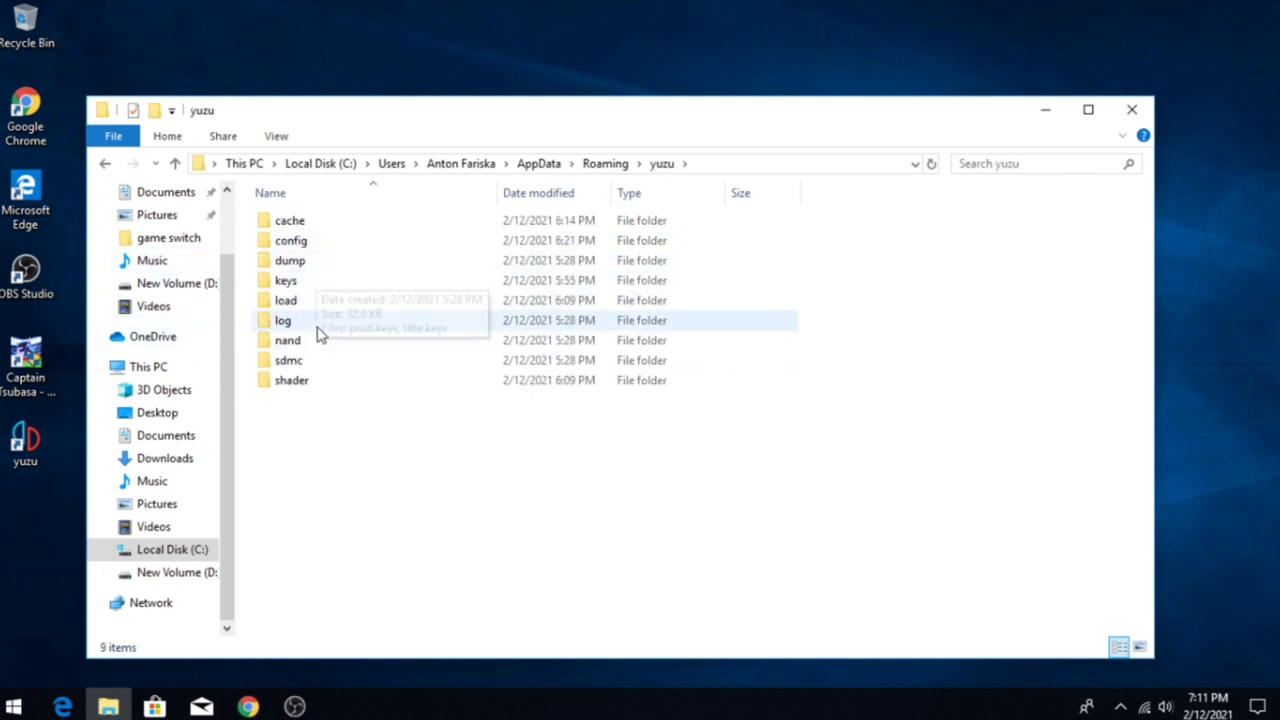
pyautogui.doubleClick(305, 282)
pyautogui.moveTo(325, 302); pyautogui.dragTo(380, 337)
# Copy prod.keys and title.keys from the Prodkeyfw10020-pokemonerdotcom folder inside the yuzu folder on New Volume (D:).
pyautogui.click(205, 573)
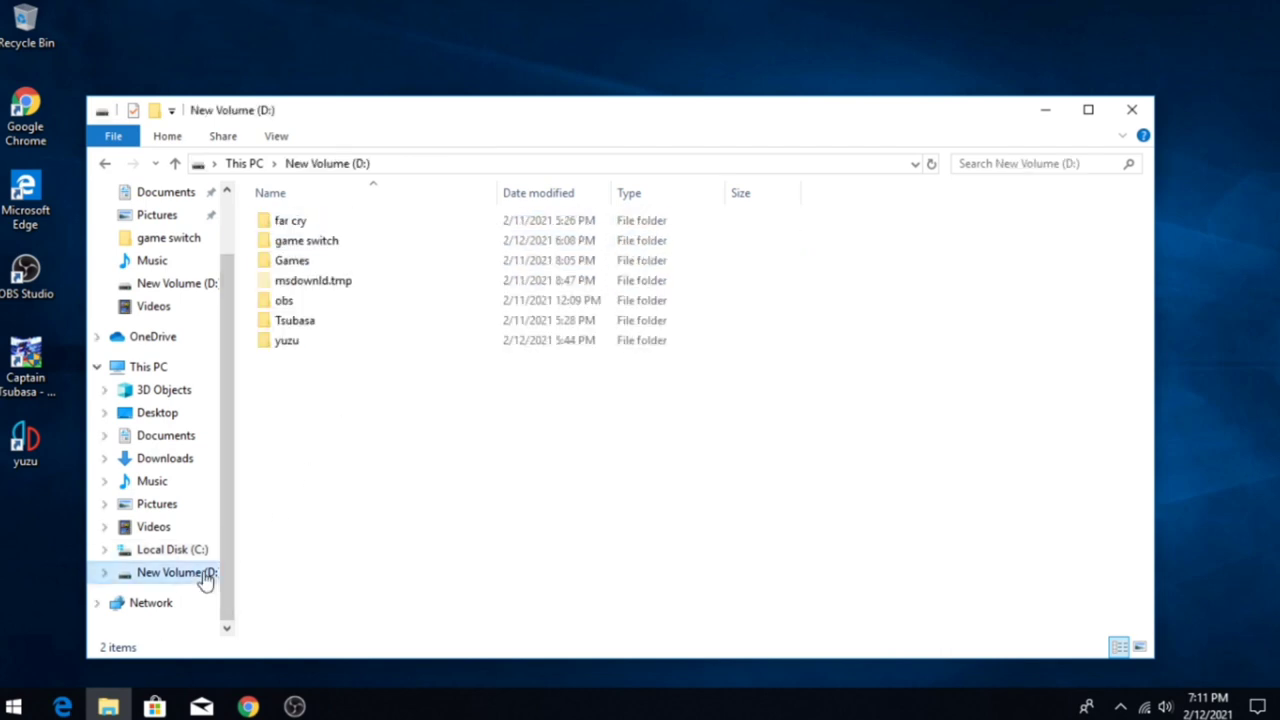
pyautogui.doubleClick(312, 340)
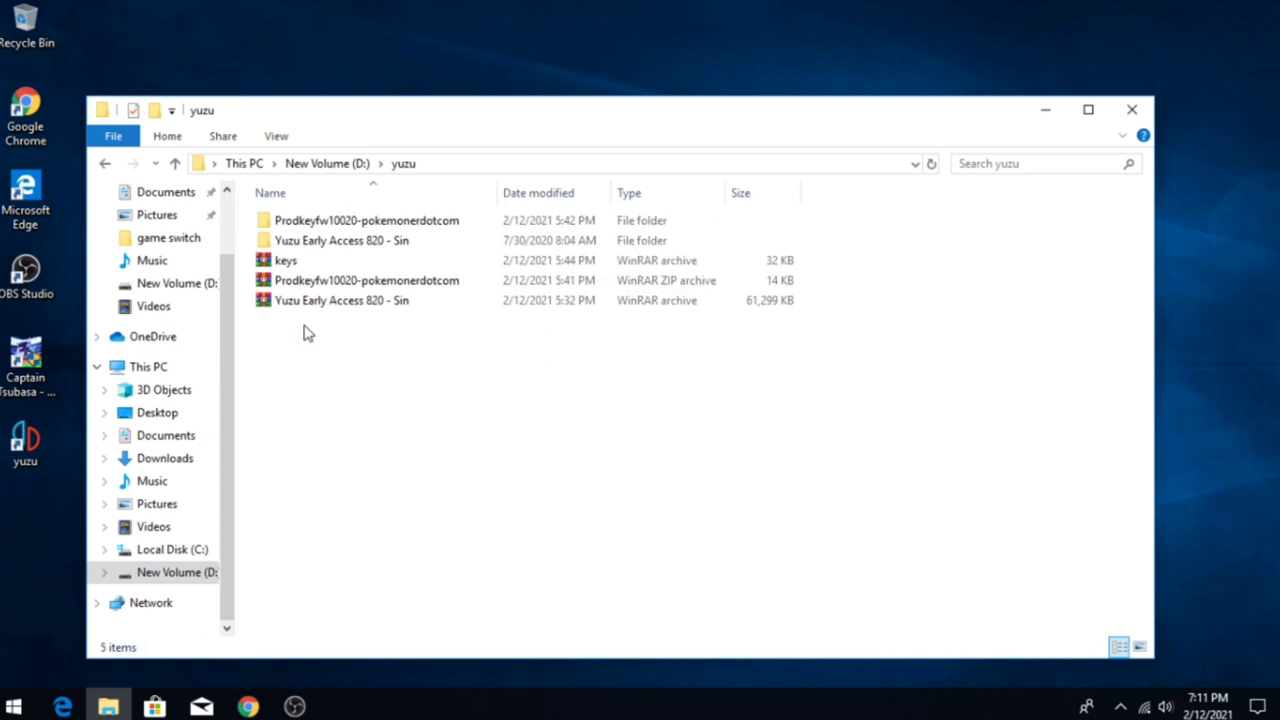
pyautogui.doubleClick(488, 222)
pyautogui.moveTo(374, 304); pyautogui.dragTo(374, 256)
pyautogui.rightClick(374, 256)
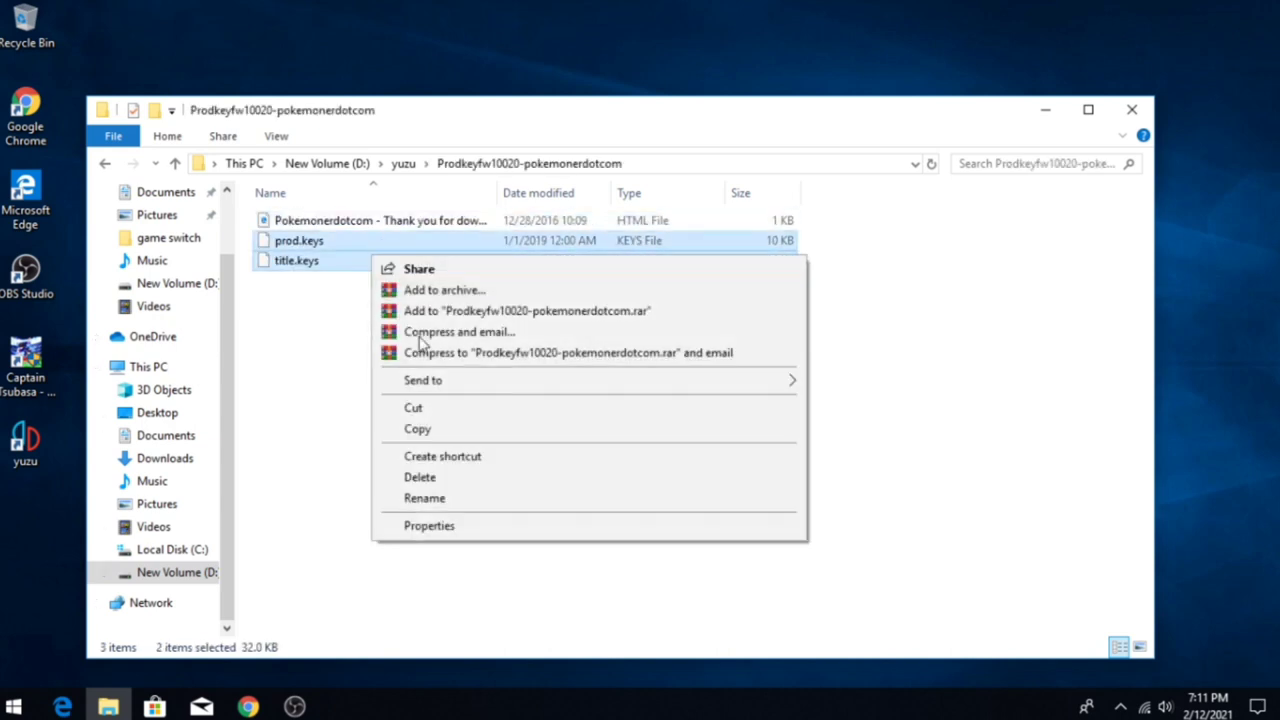
pyautogui.click(378, 428)
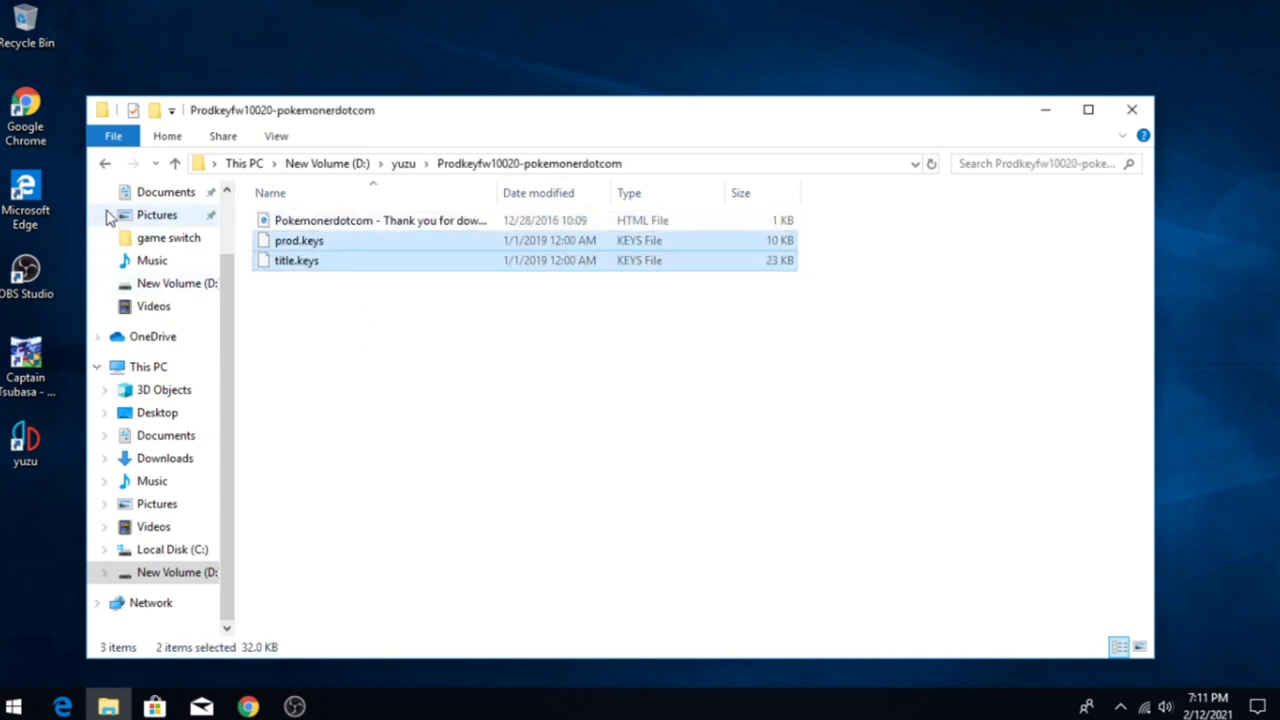
# Open the yuzu keys folder under AppData, Roaming in the current user's profile folder on Local Disk (C:).
pyautogui.click(106, 164)
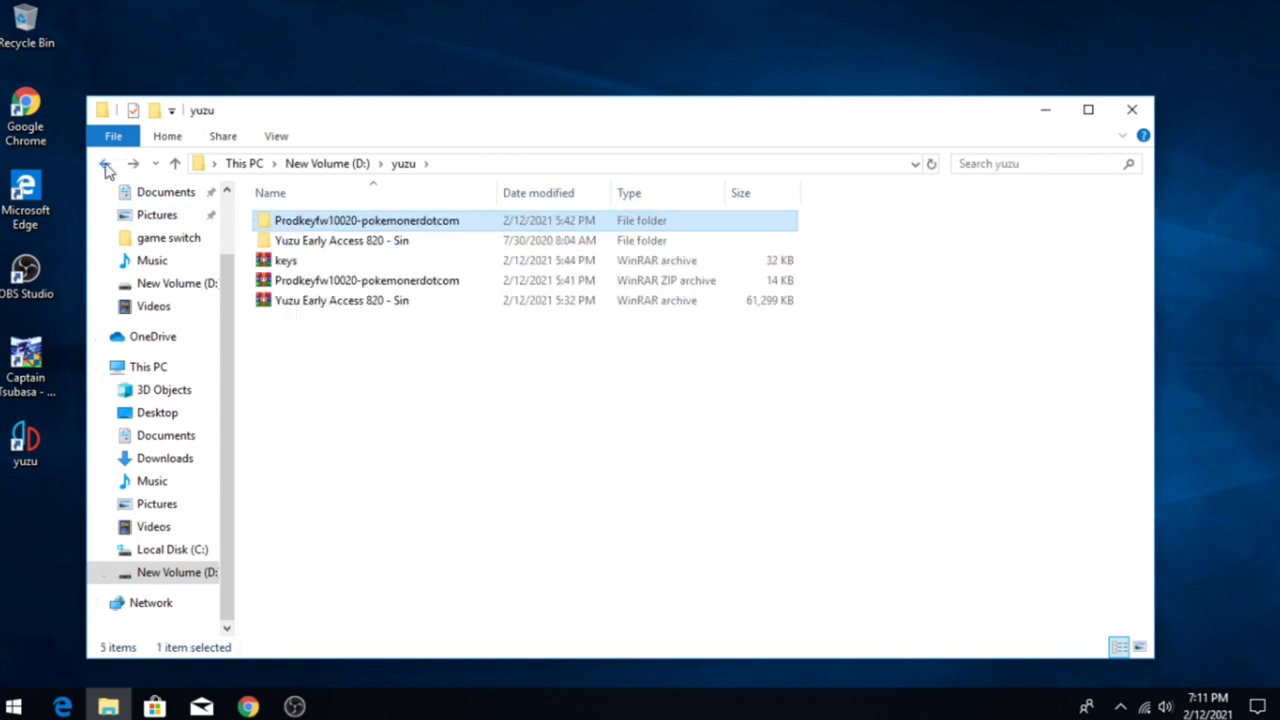
pyautogui.click(171, 549)
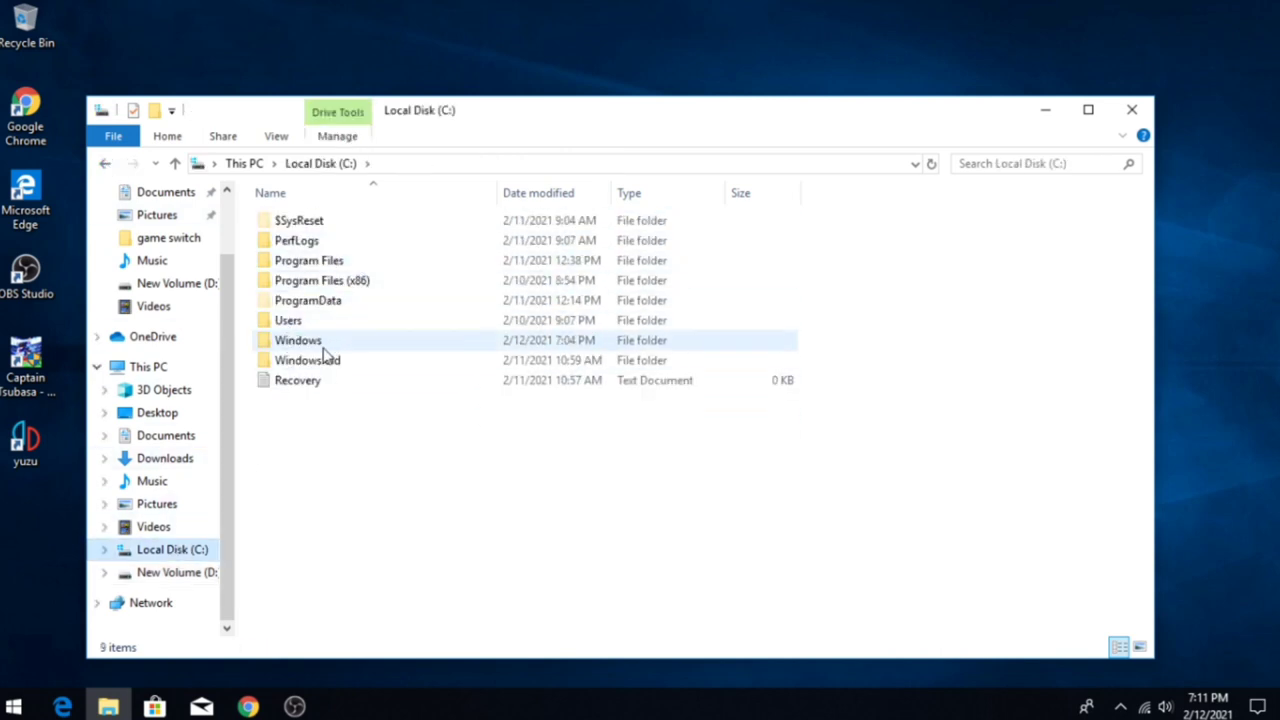
pyautogui.doubleClick(294, 320)
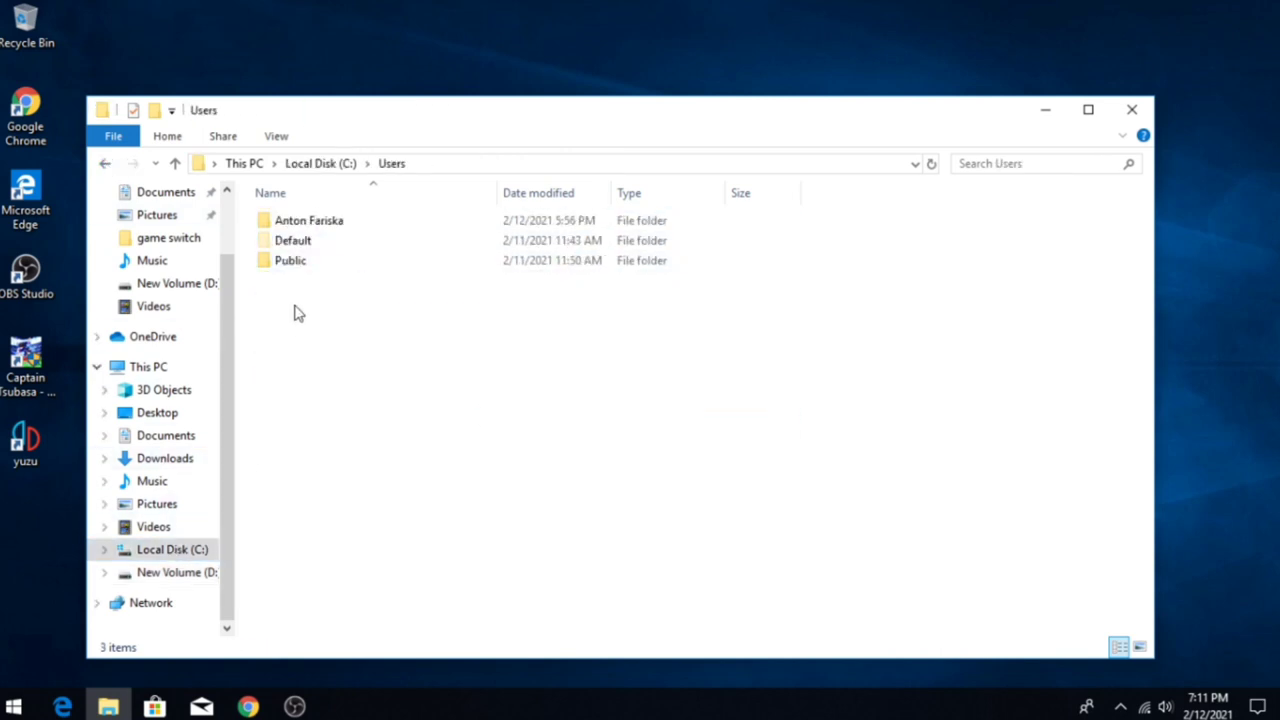
pyautogui.doubleClick(315, 222)
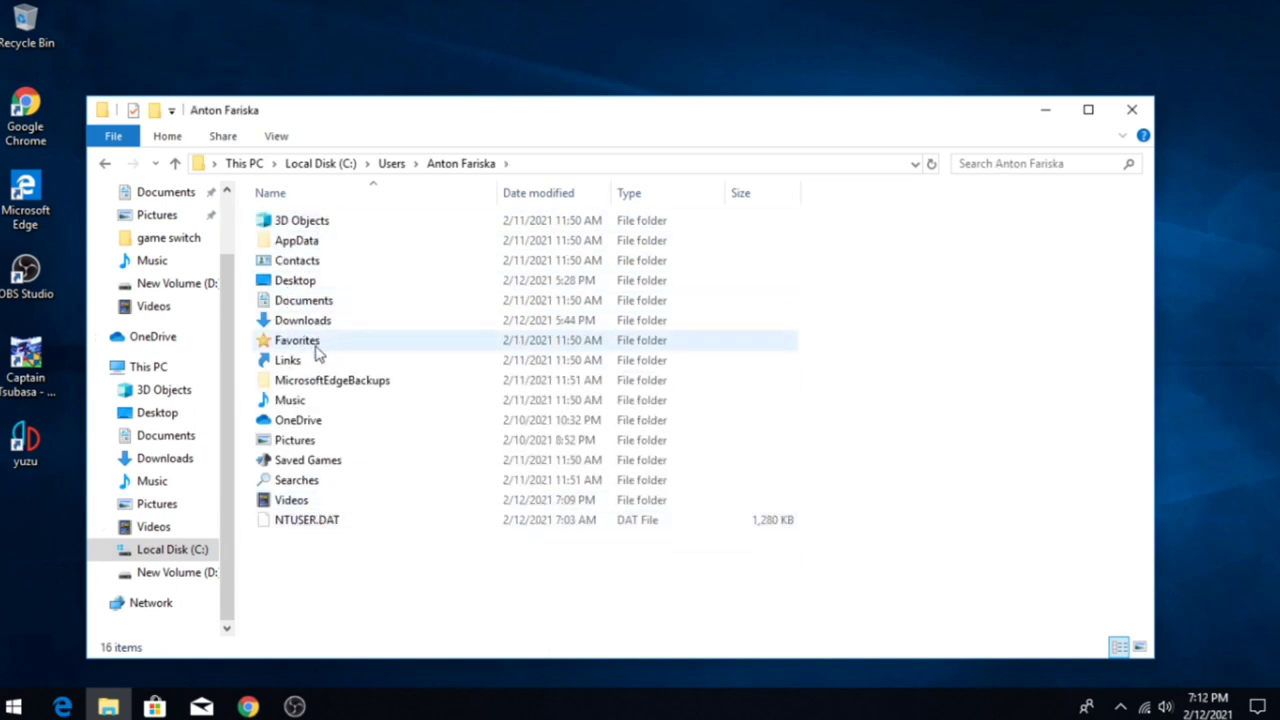
pyautogui.doubleClick(312, 240)
pyautogui.click(314, 266)
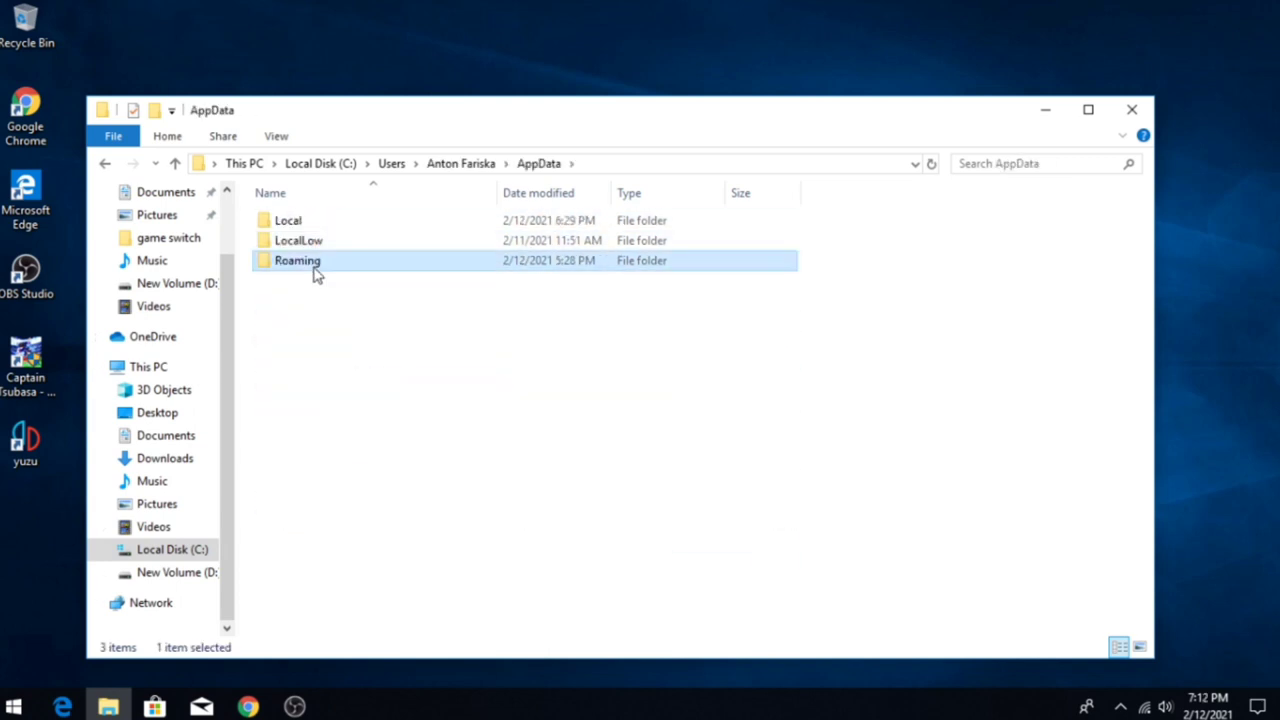
pyautogui.doubleClick(314, 266)
pyautogui.doubleClick(290, 300)
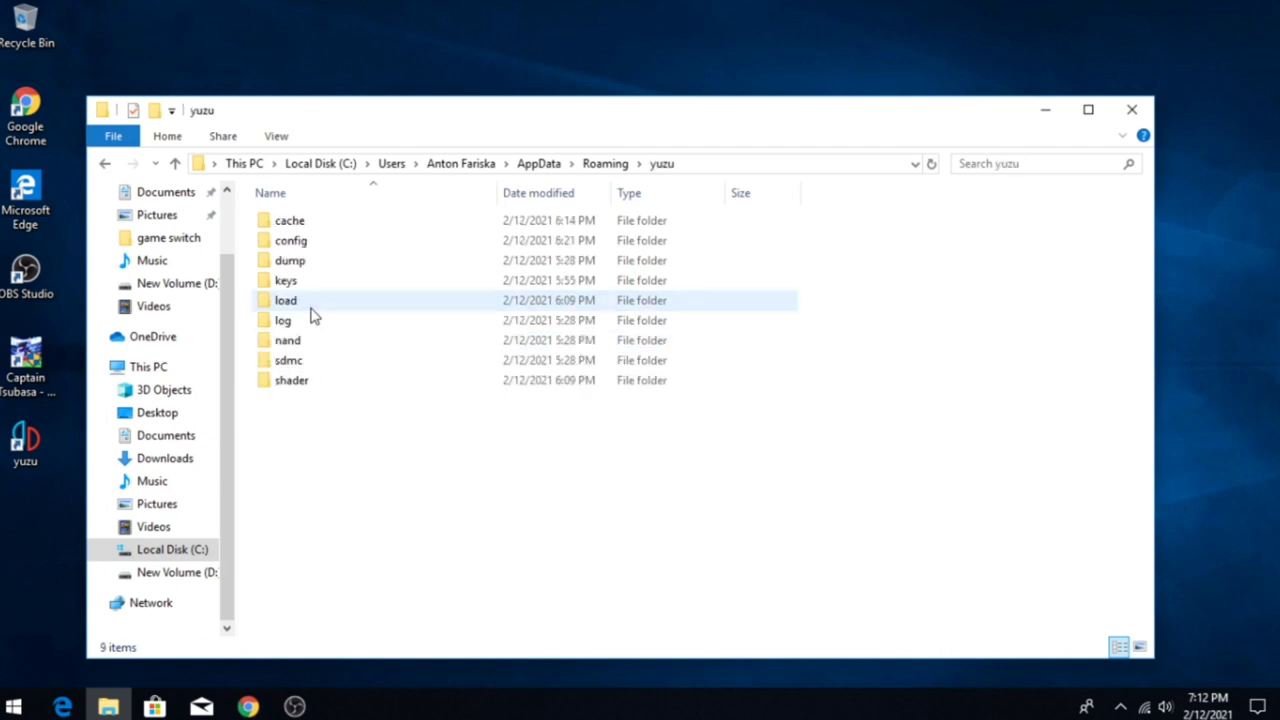
pyautogui.doubleClick(295, 283)
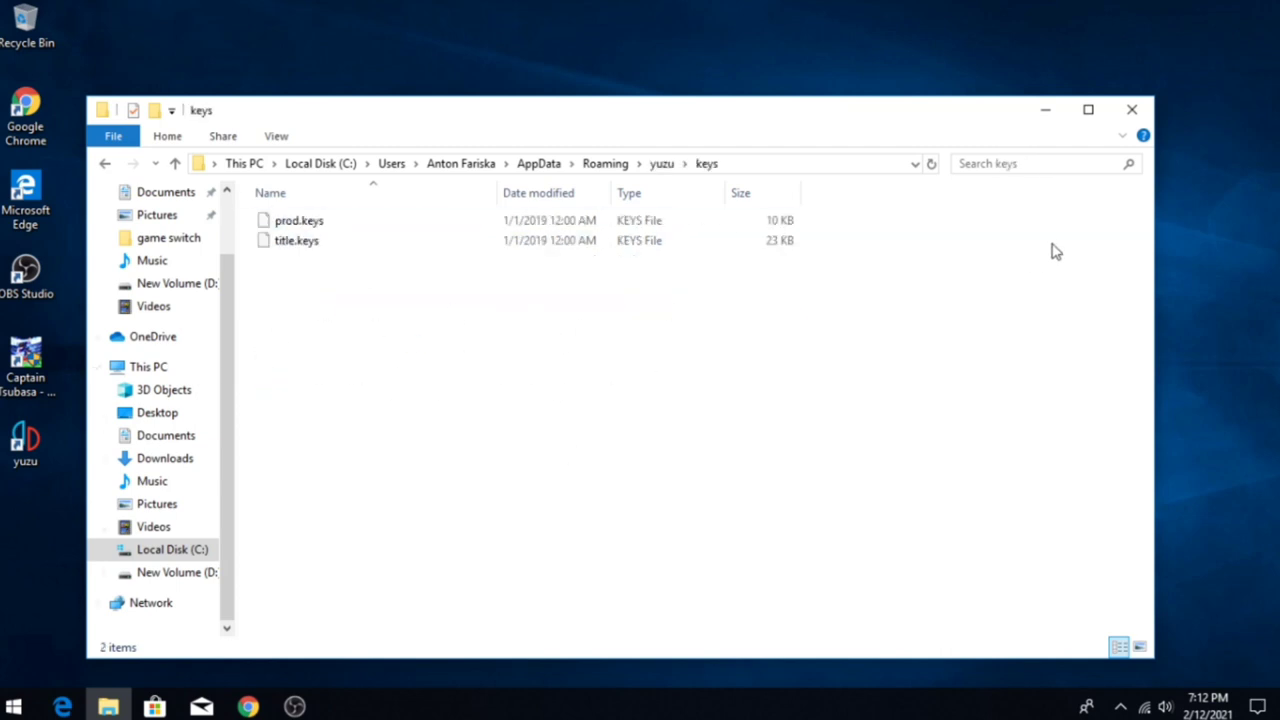
# Launch the yuzu application from the Yuzu Early Access folder inside Yuzu Early Access 820 - Sin in the yuzu folder on New Volume (D:).
pyautogui.click(108, 166)
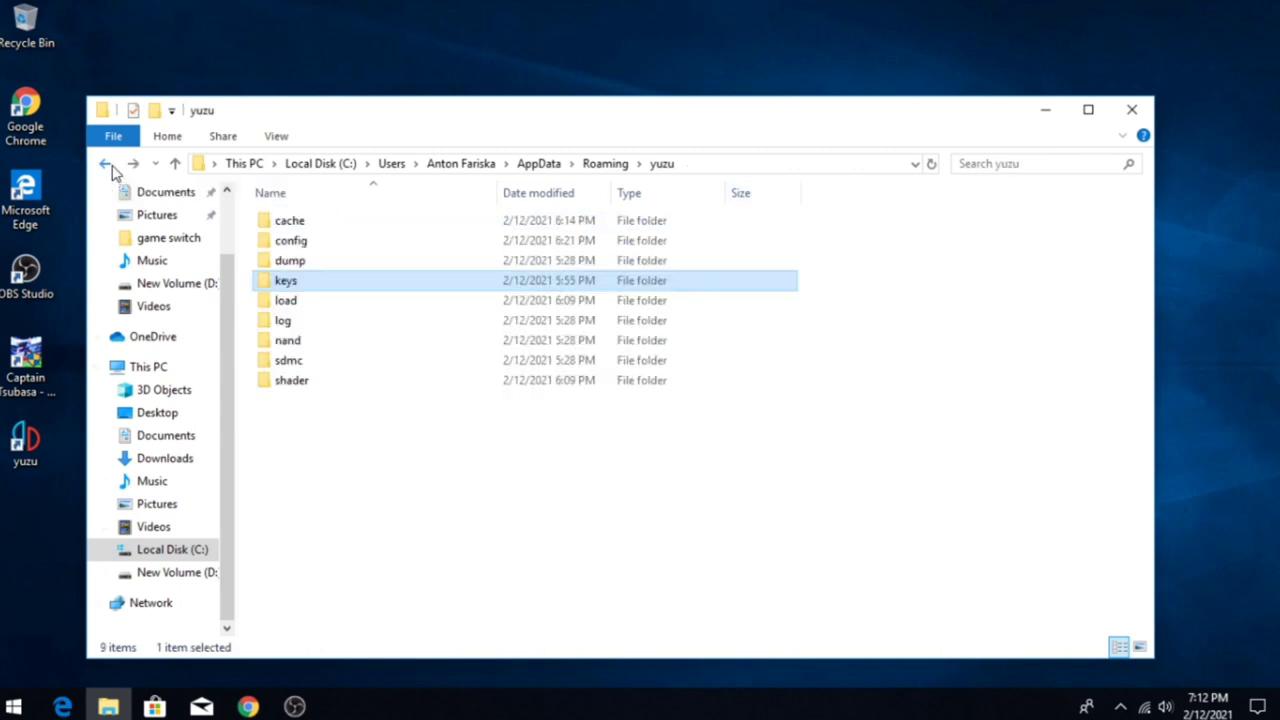
pyautogui.click(106, 164)
pyautogui.click(106, 164)
pyautogui.click(106, 164)
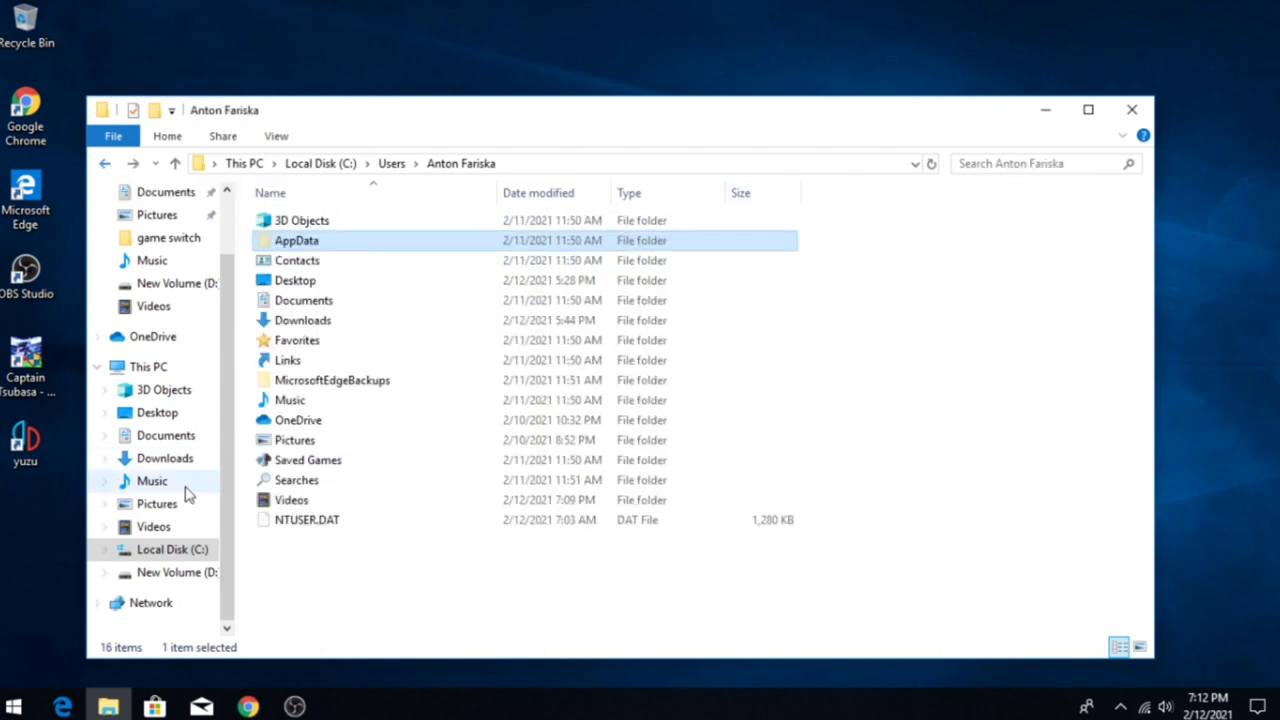
pyautogui.click(183, 573)
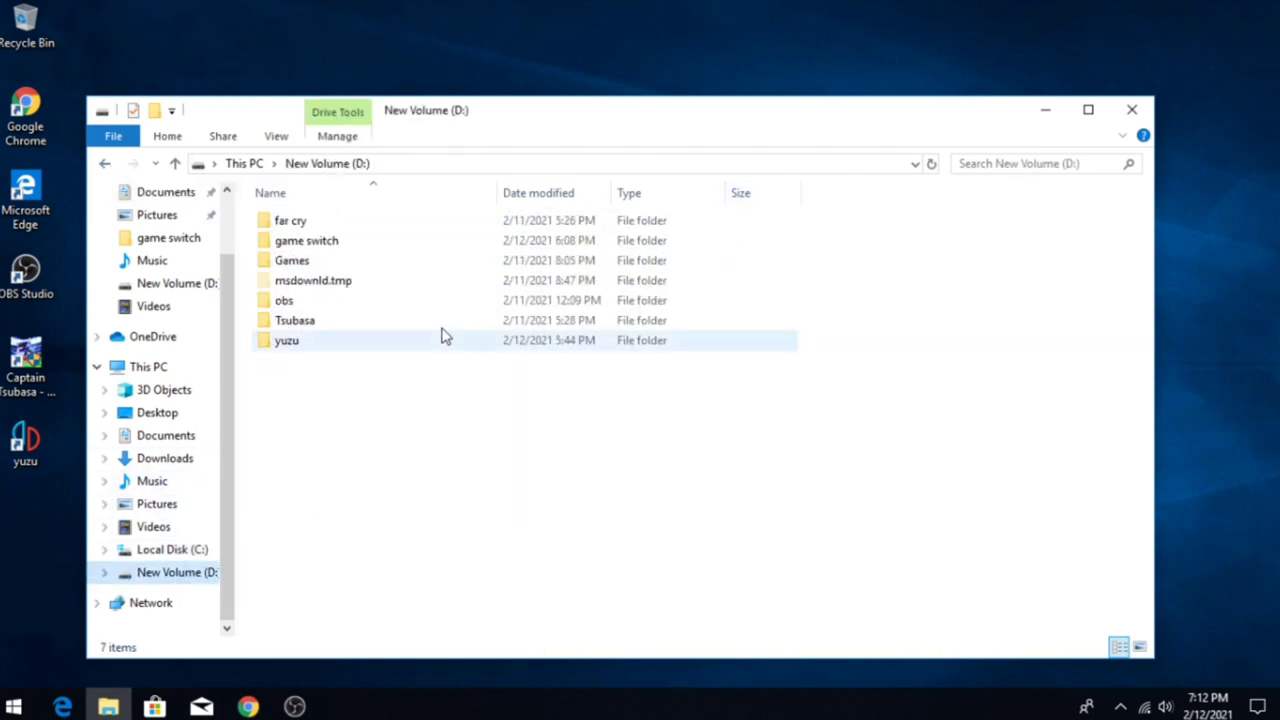
pyautogui.click(343, 350)
pyautogui.doubleClick(343, 350)
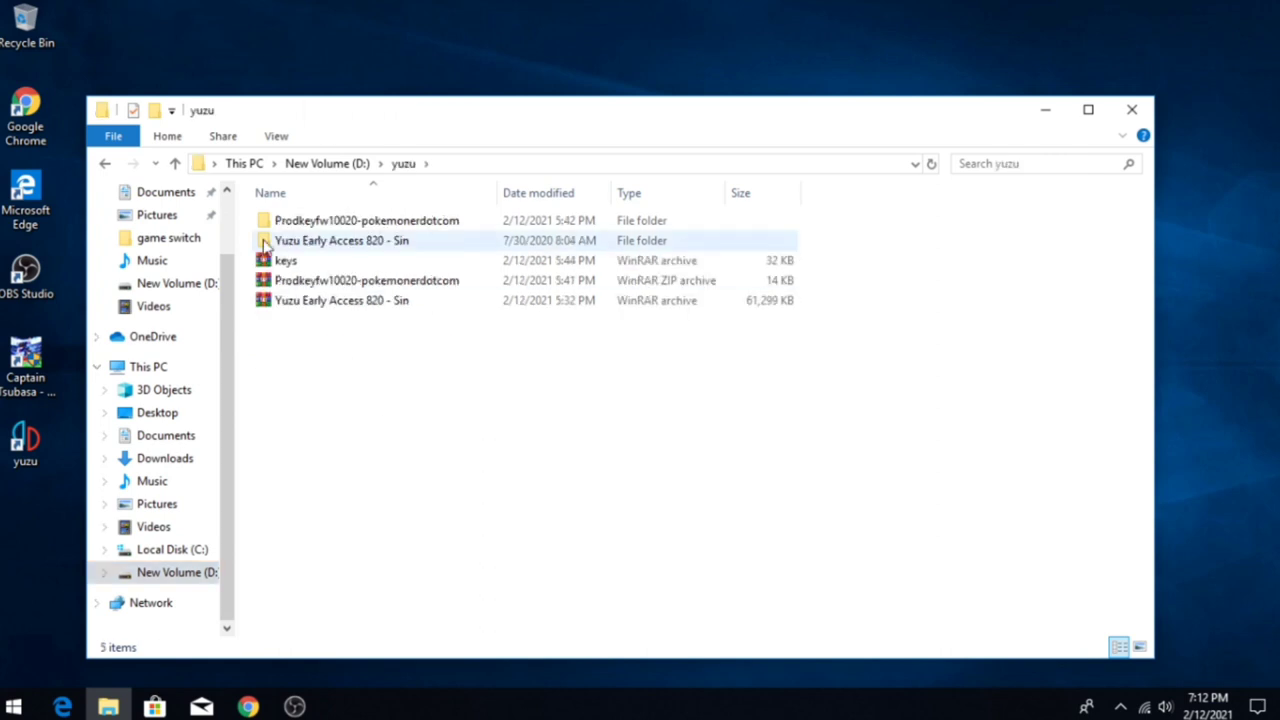
pyautogui.doubleClick(358, 245)
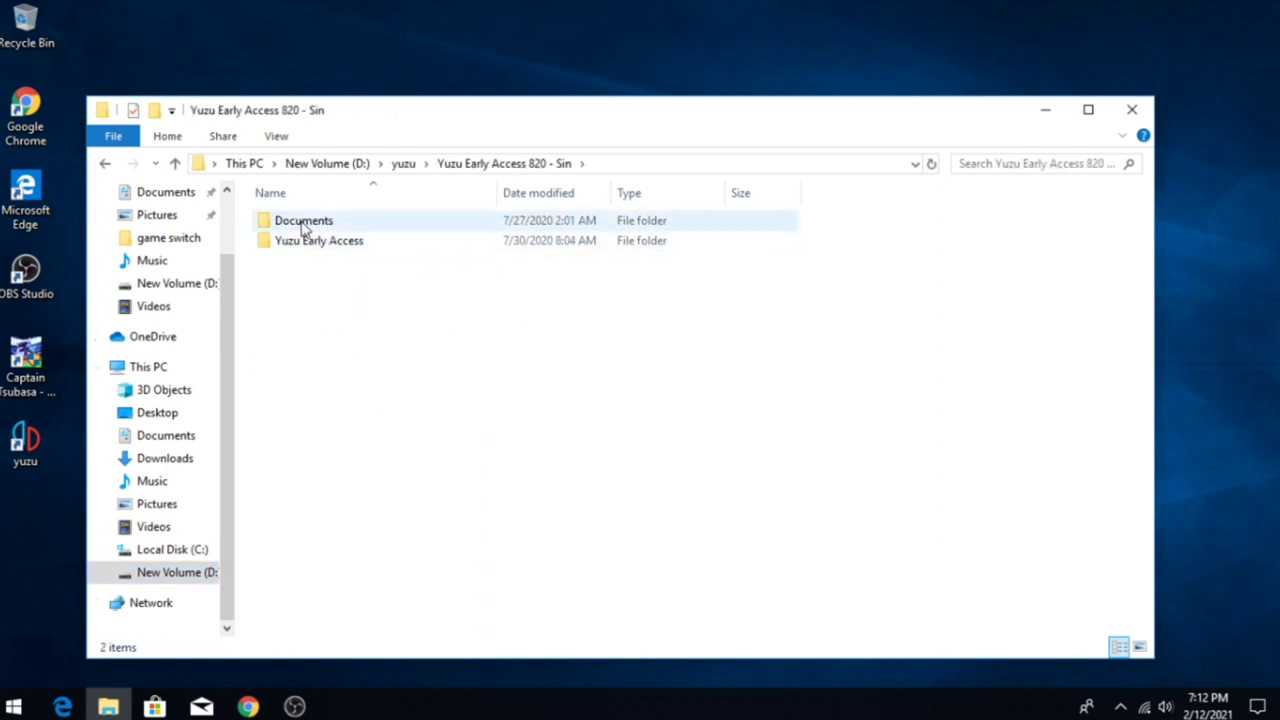
pyautogui.doubleClick(378, 243)
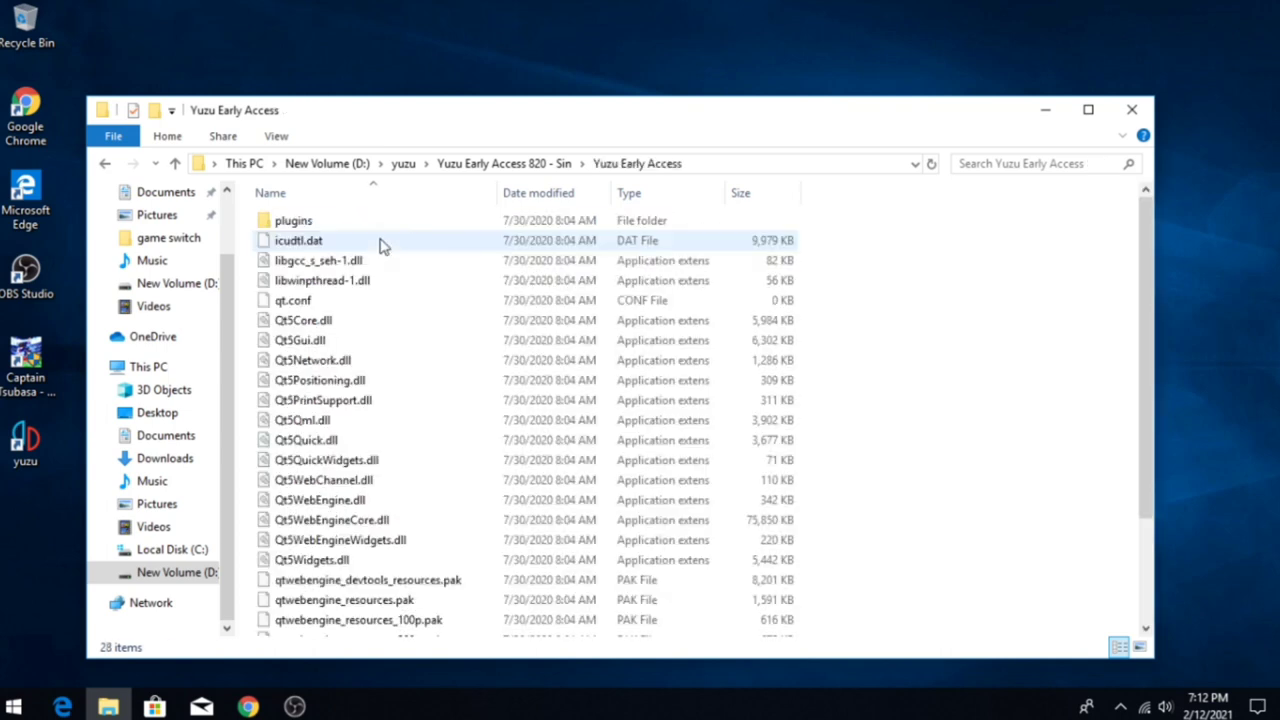
pyautogui.scroll(-3, 400, 274)
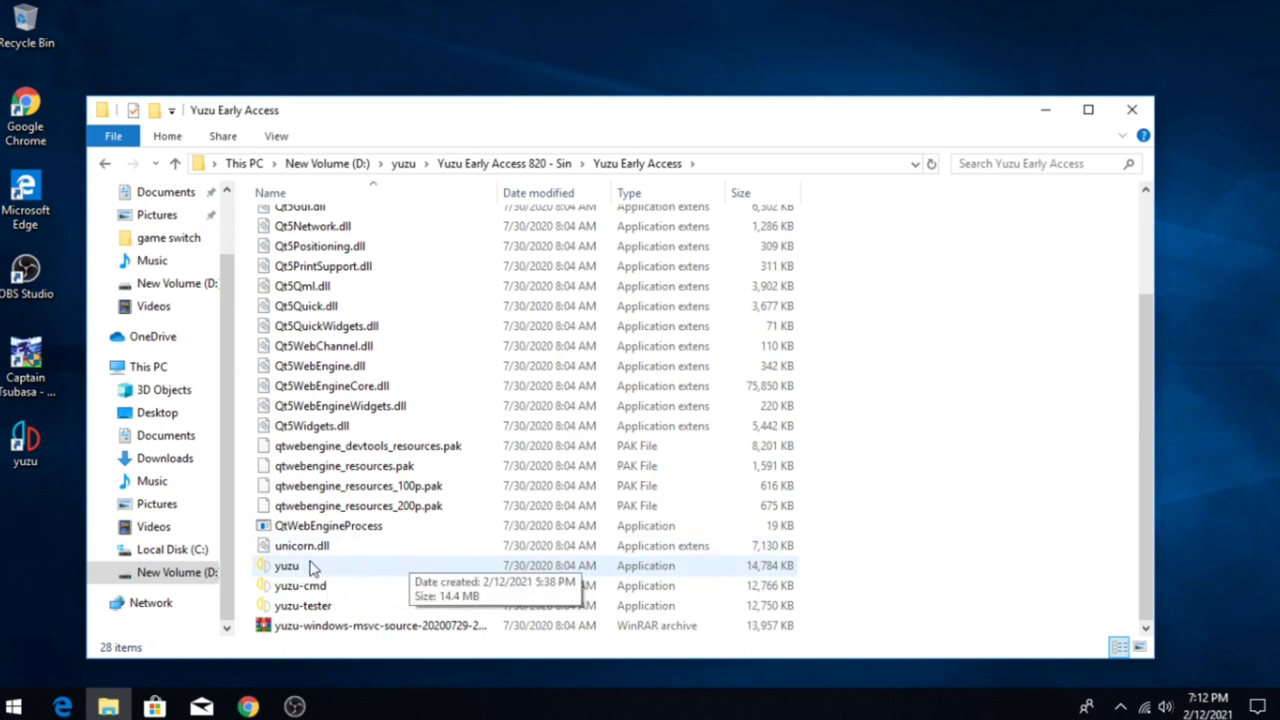
pyautogui.doubleClick(310, 567)
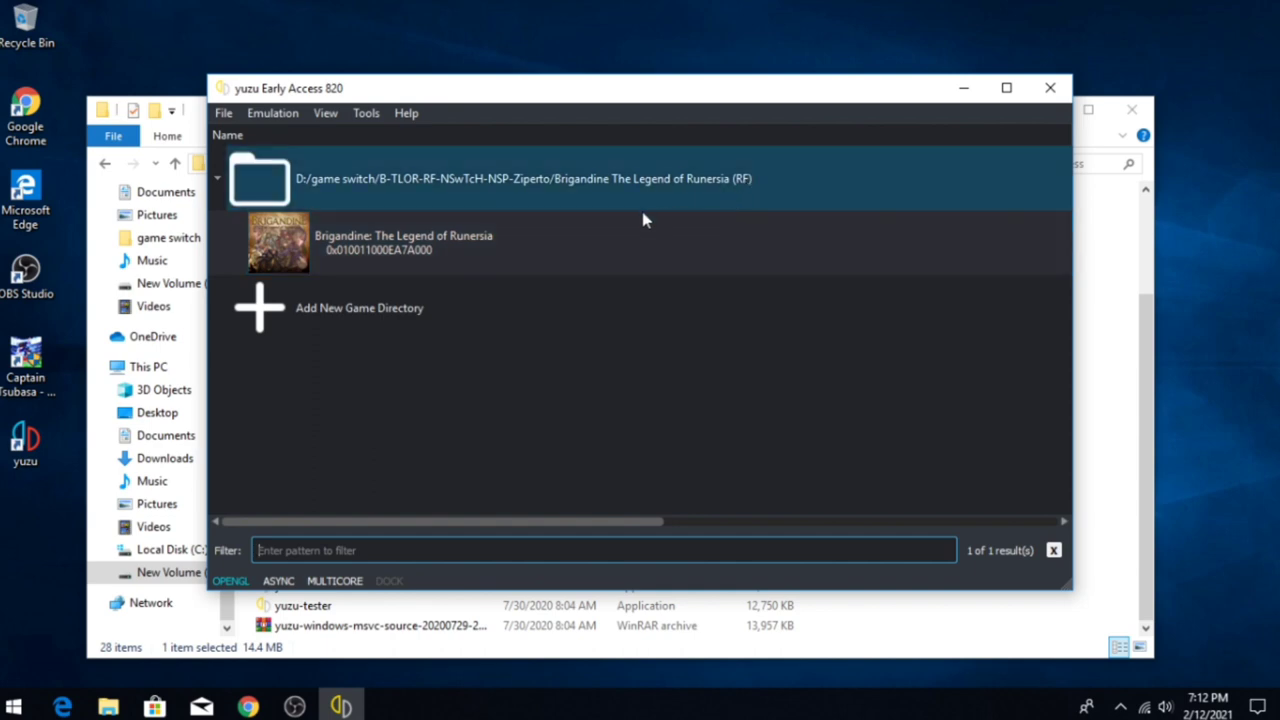
pyautogui.click(228, 116)
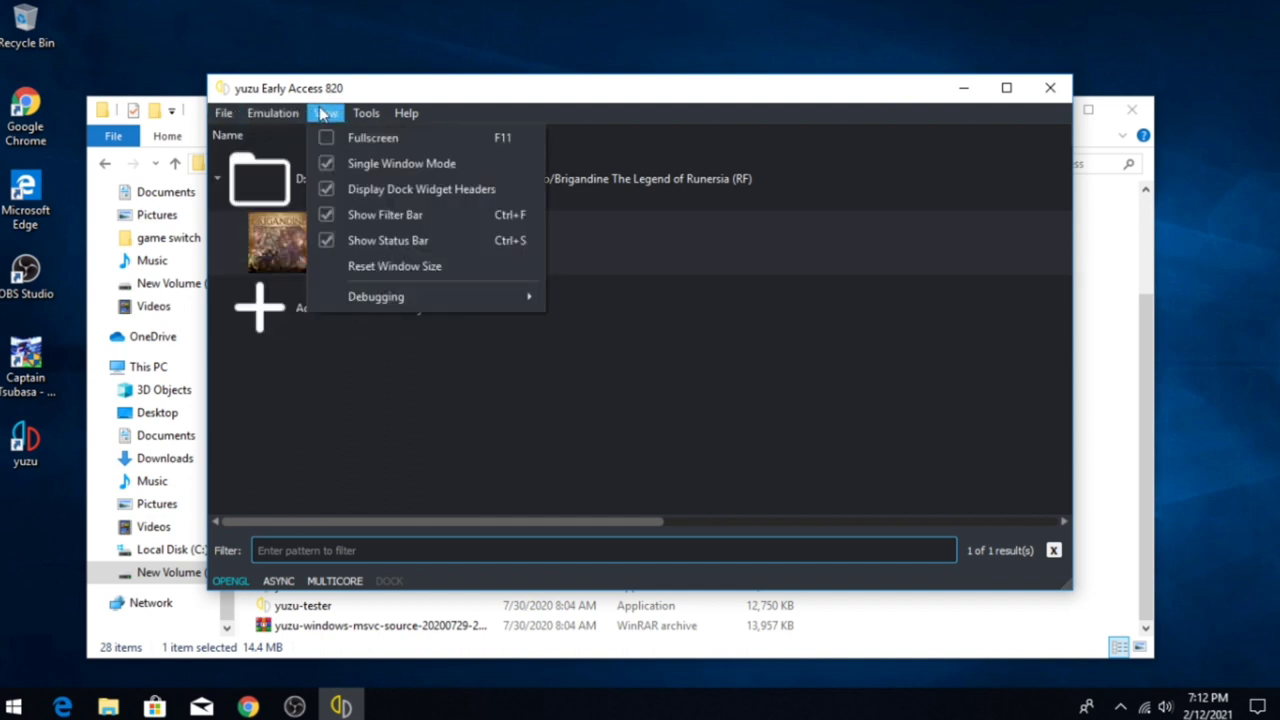
pyautogui.moveTo(262, 114)
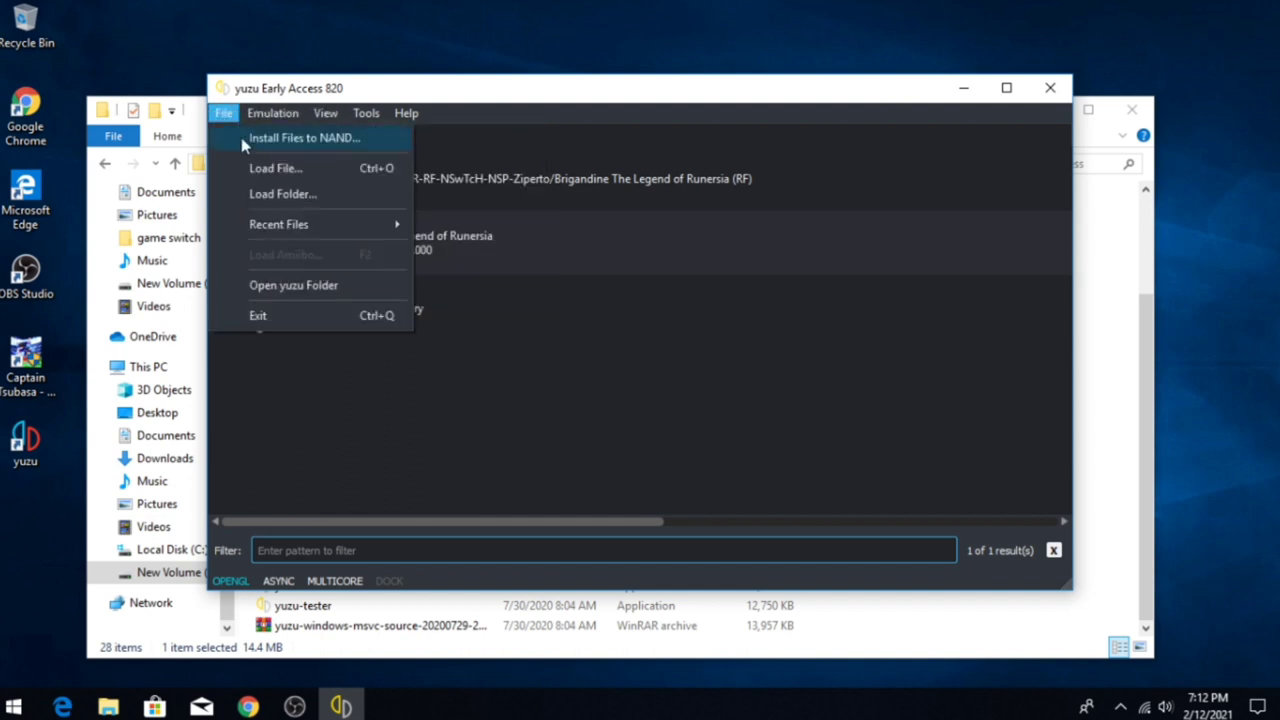
pyautogui.click(596, 477)
pyautogui.click(499, 300)
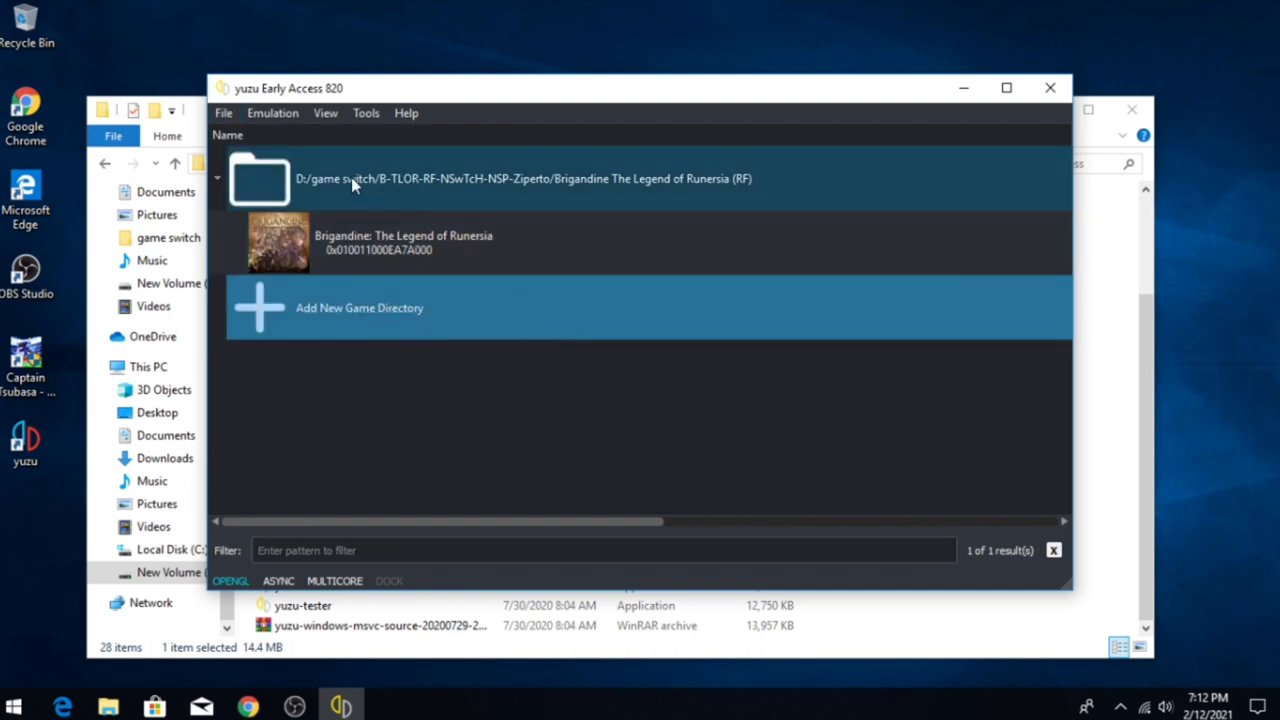
pyautogui.doubleClick(351, 177)
pyautogui.doubleClick(352, 177)
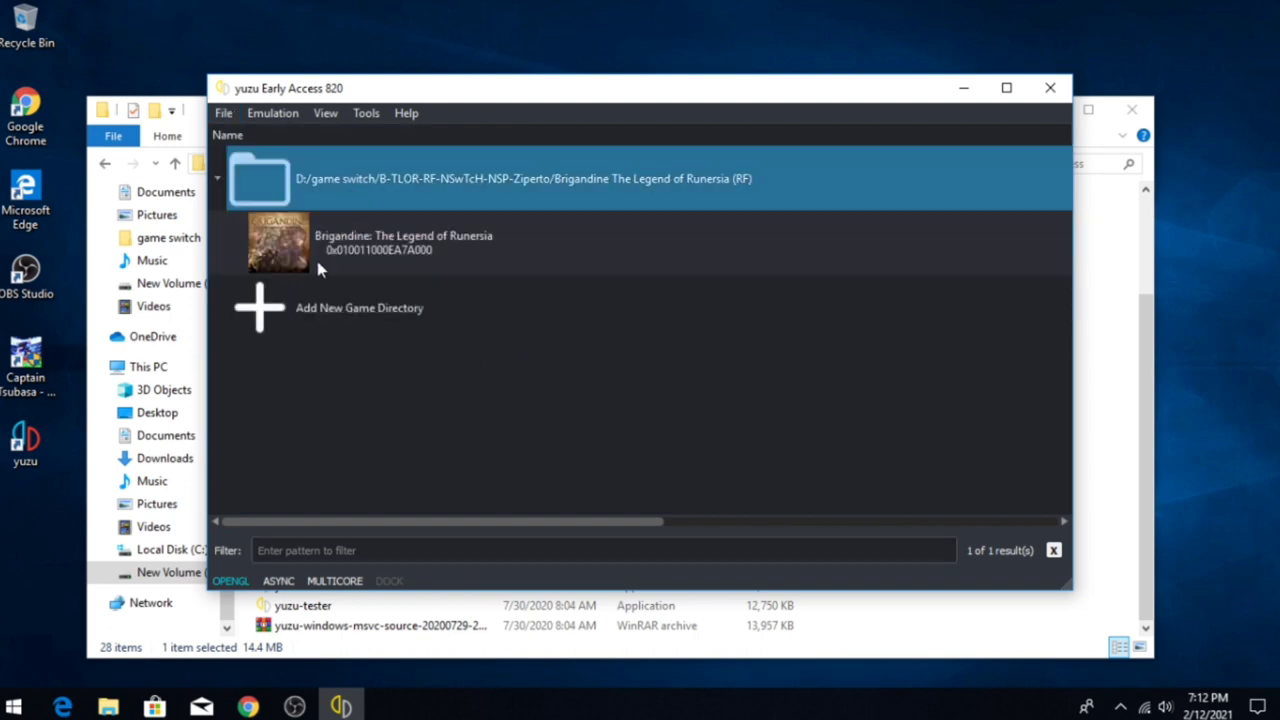
# Browse to game switch, B-TLOR-RF-NSwTcH-NSP-Ziperto, Brigandine The Legend of Runersia (RF) on New Volume (D:) for a new game directory, and close the selection without adding it.
pyautogui.click(299, 303)
pyautogui.doubleClick(299, 308)
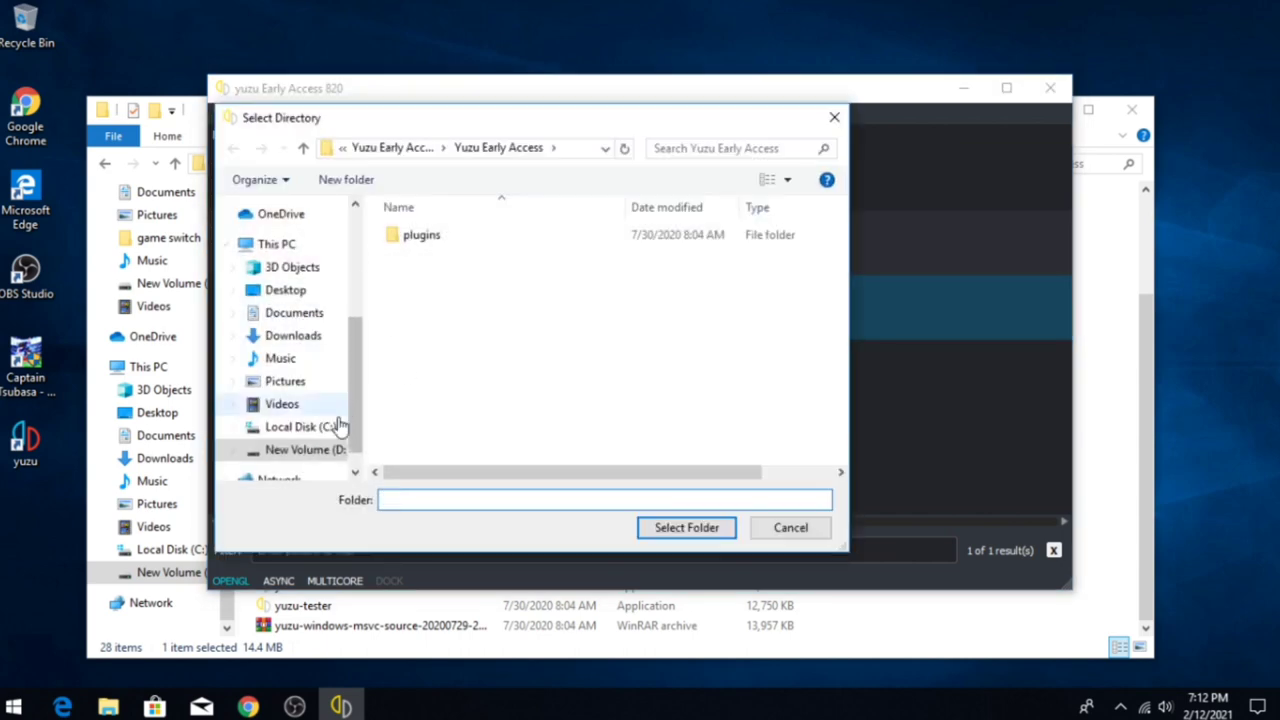
pyautogui.click(322, 459)
pyautogui.doubleClick(430, 254)
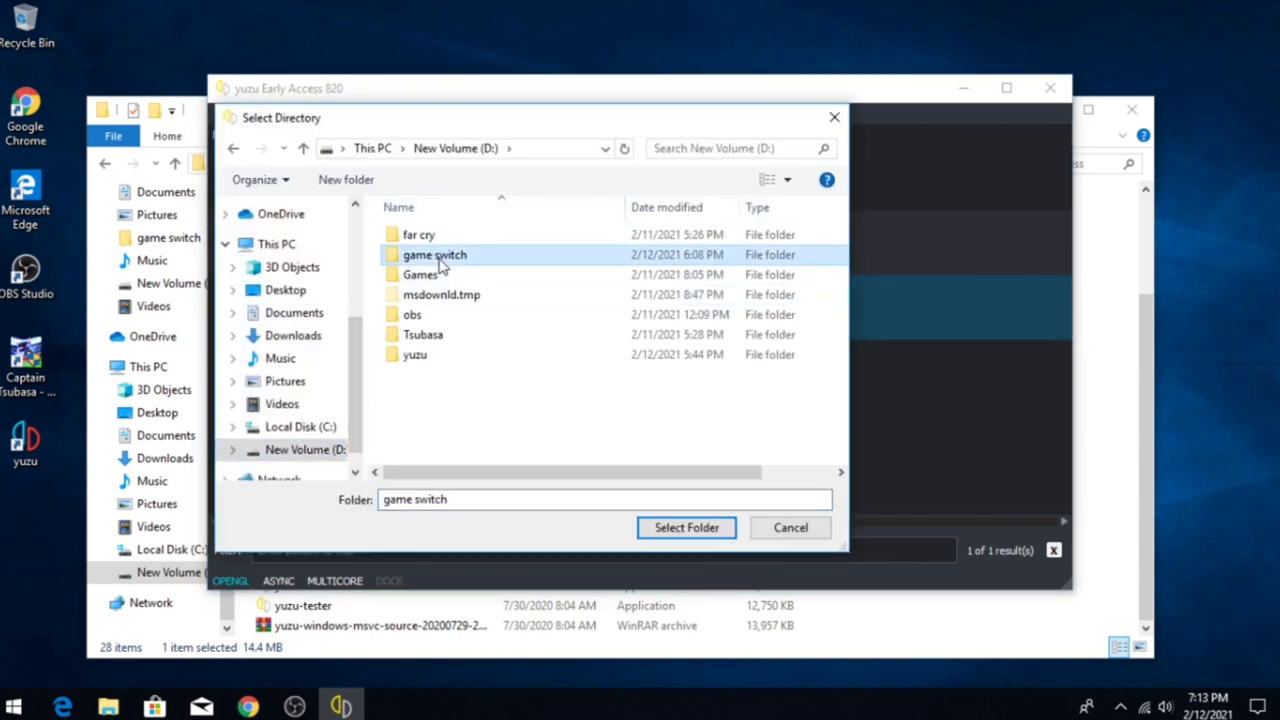
pyautogui.doubleClick(474, 238)
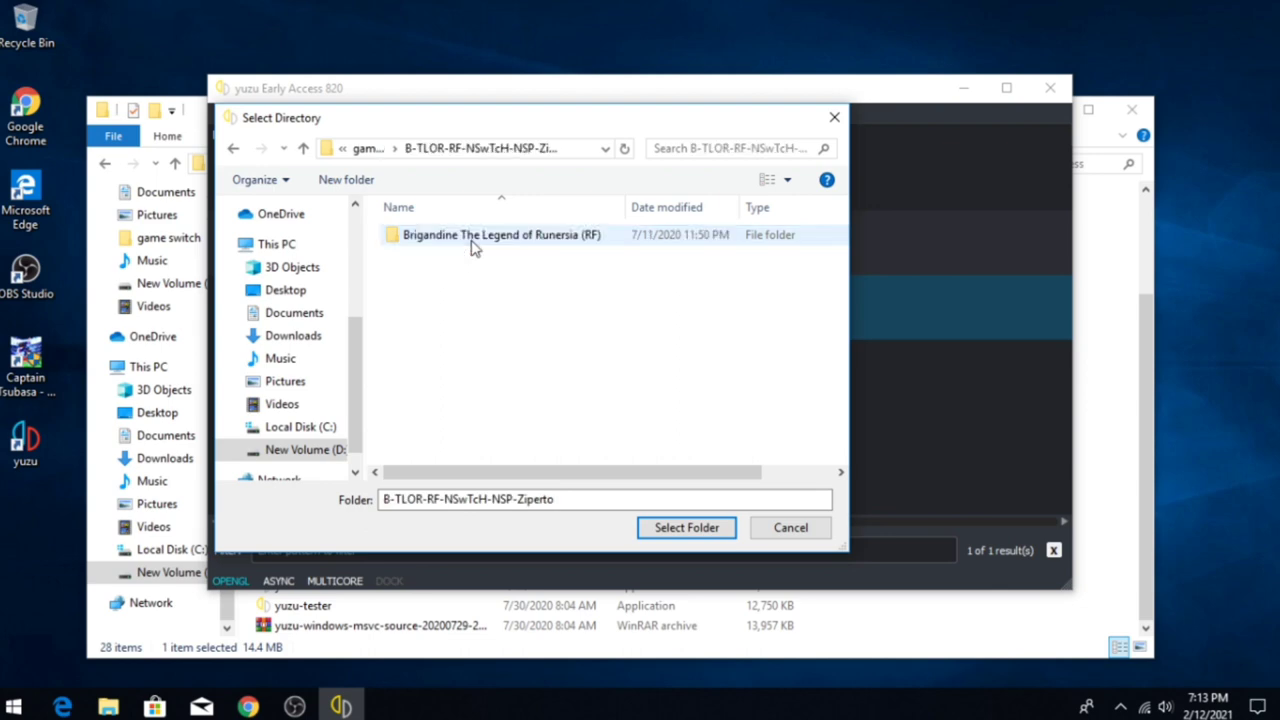
pyautogui.doubleClick(443, 236)
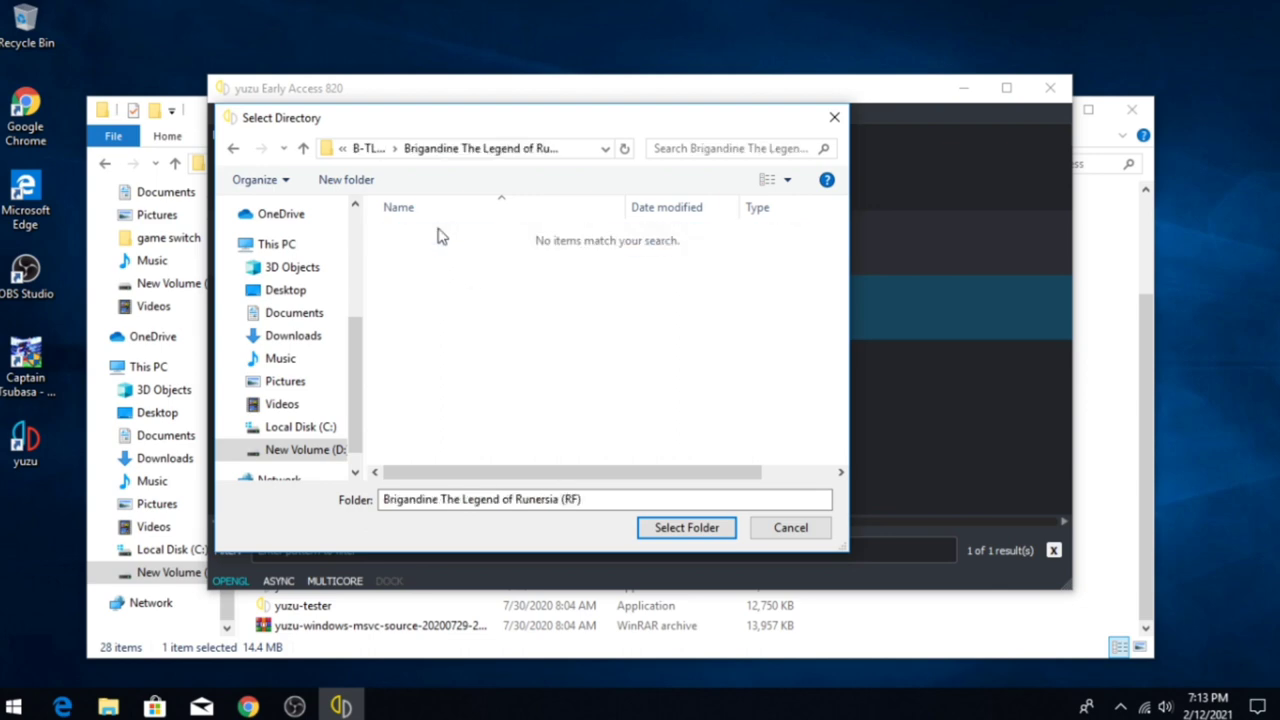
pyautogui.click(233, 148)
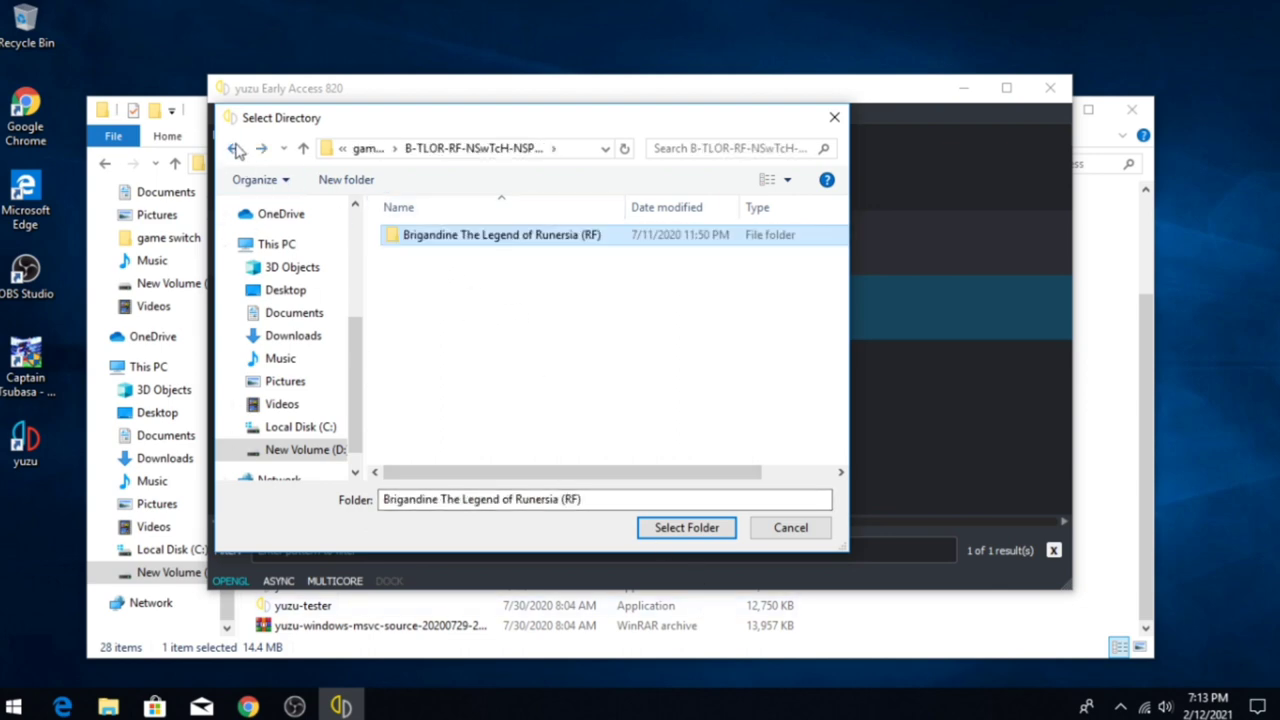
pyautogui.click(233, 148)
pyautogui.click(233, 148)
pyautogui.click(833, 120)
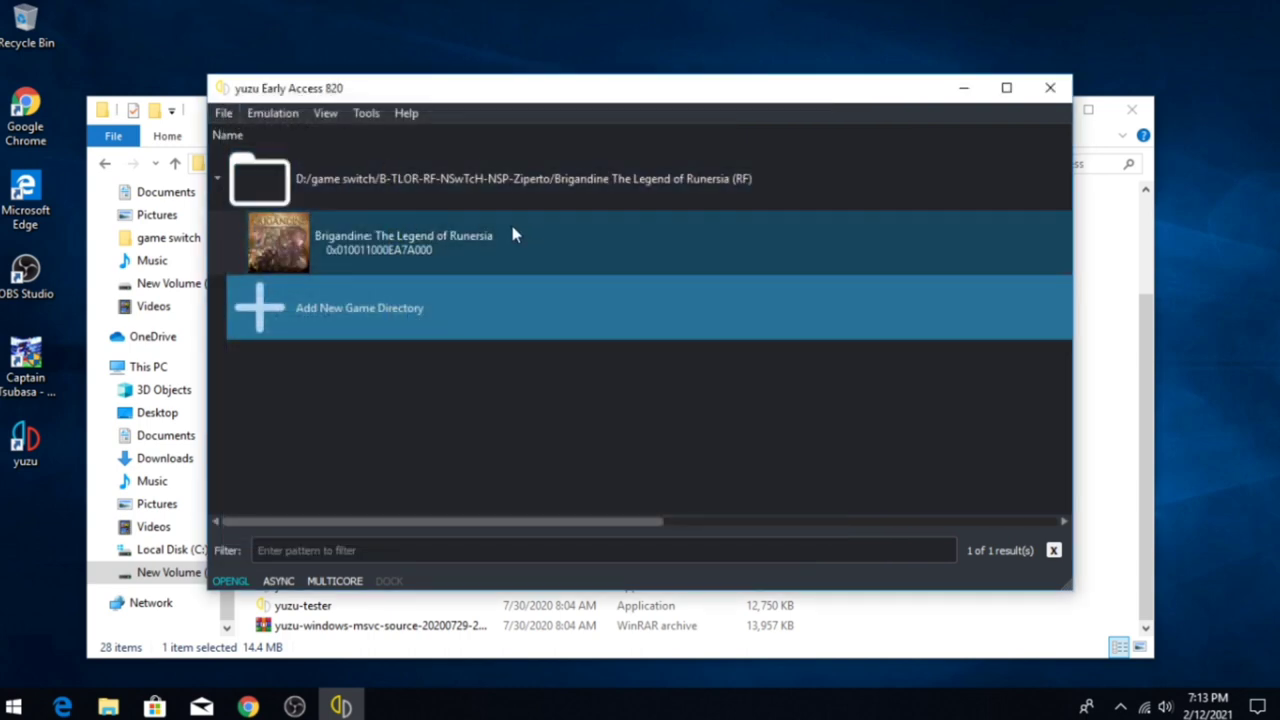
# Open the emulator configuration and examine the General section's General, Web, Debug and UI settings.
pyautogui.click(272, 113)
pyautogui.moveTo(326, 113)
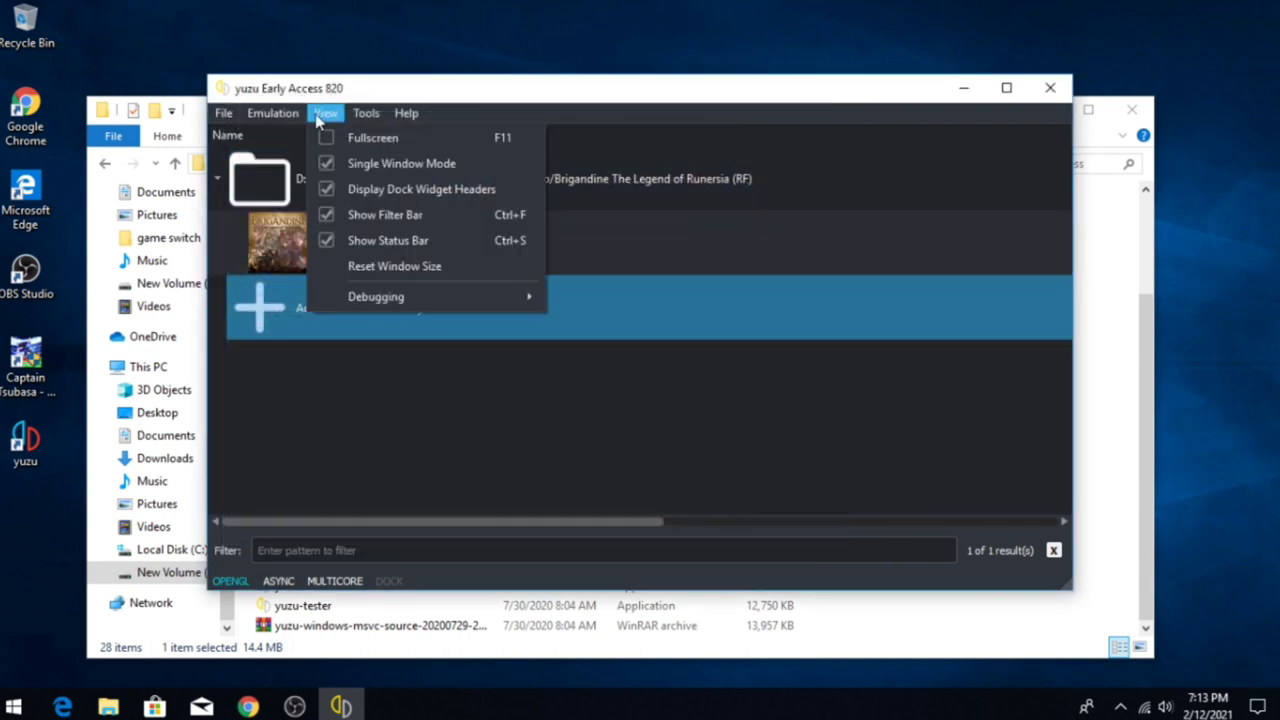
pyautogui.moveTo(267, 116)
pyautogui.click(336, 252)
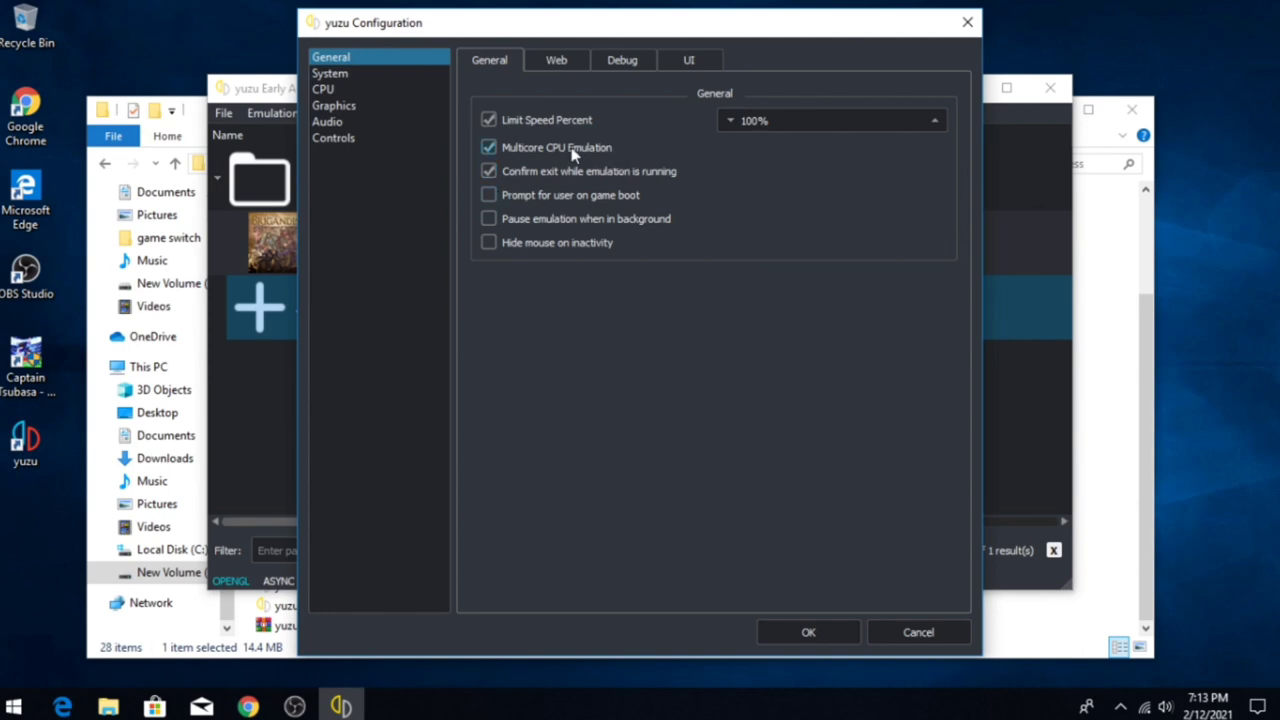
pyautogui.click(552, 61)
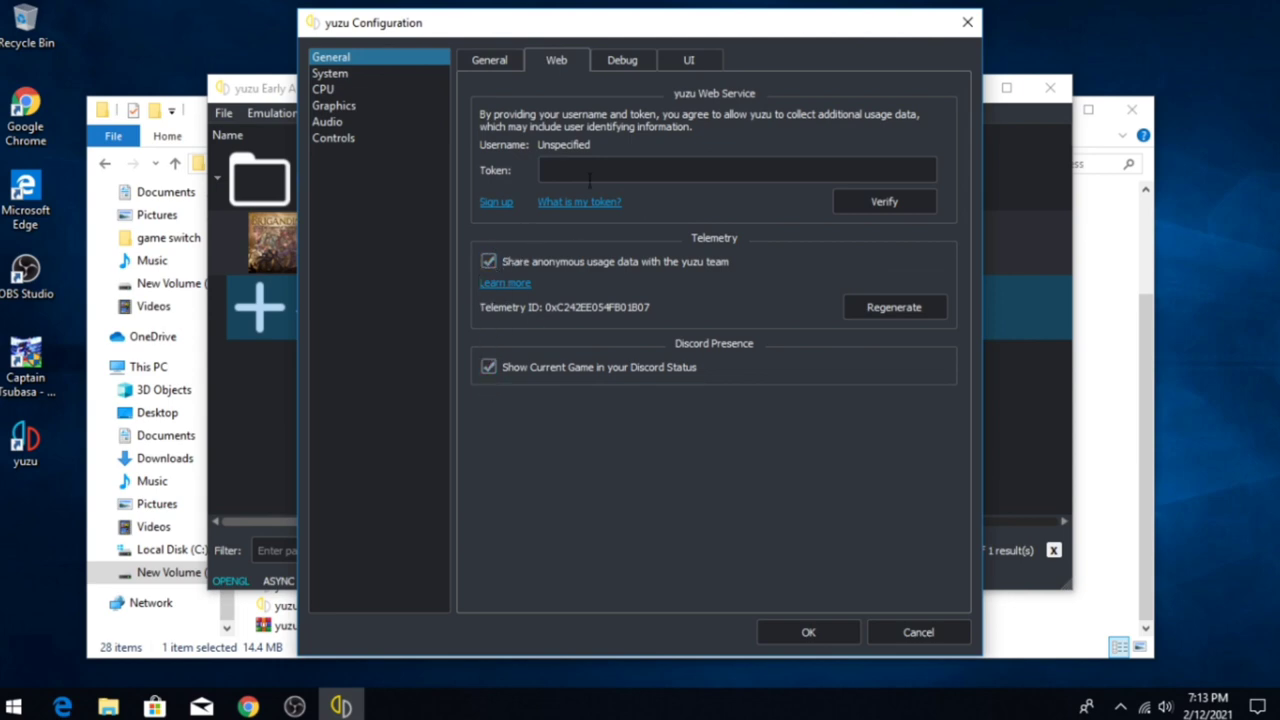
pyautogui.click(622, 60)
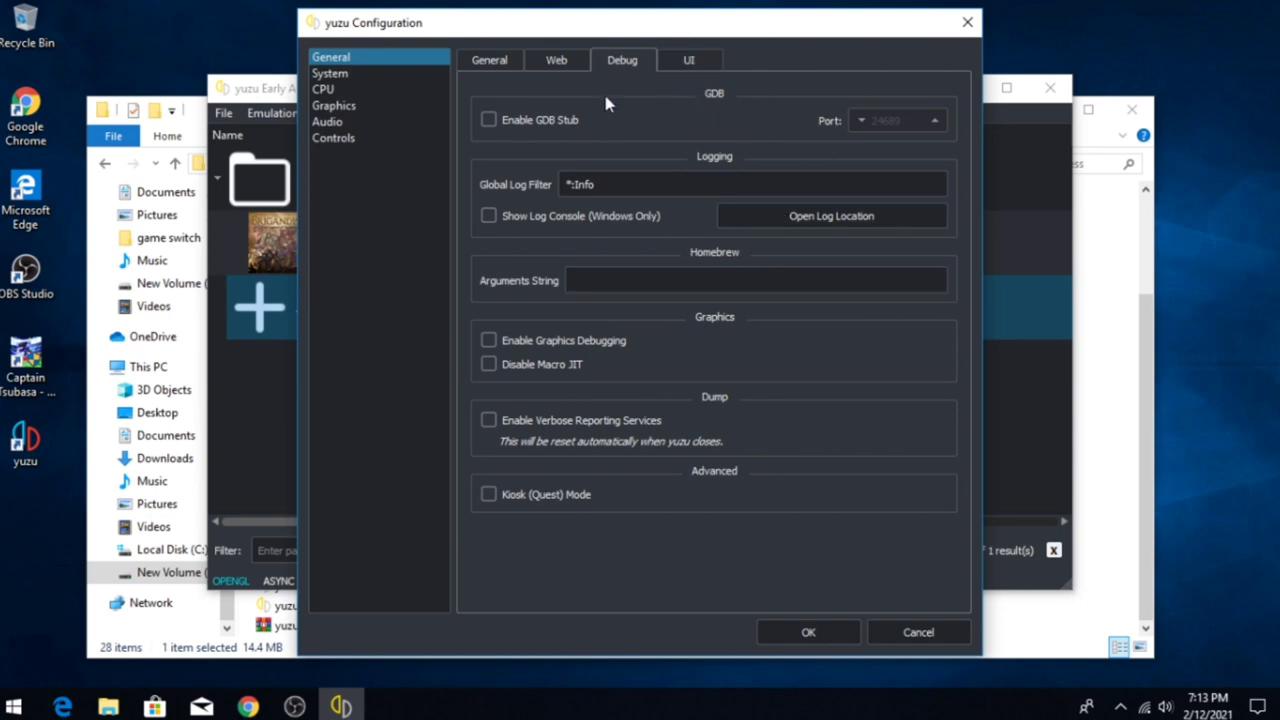
pyautogui.click(687, 62)
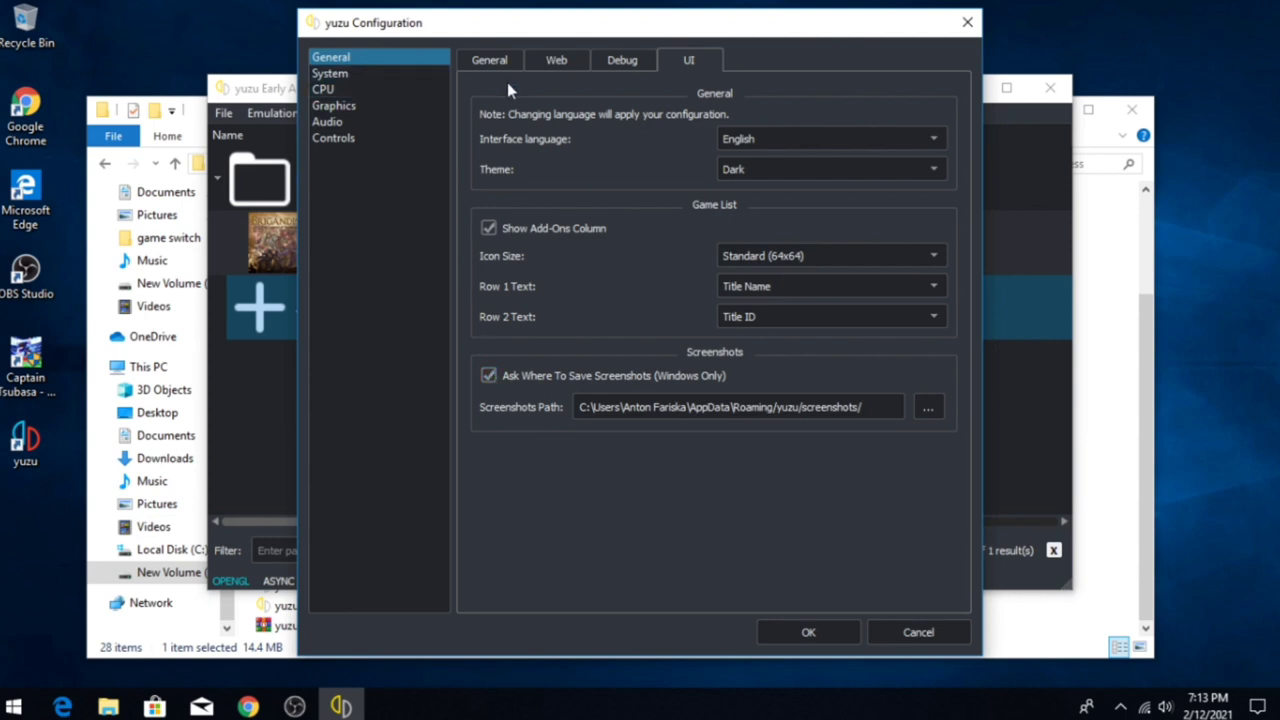
# Examine the System section's system, profile, service and filesystem settings, and the CPU section's accuracy and debug settings.
pyautogui.click(349, 88)
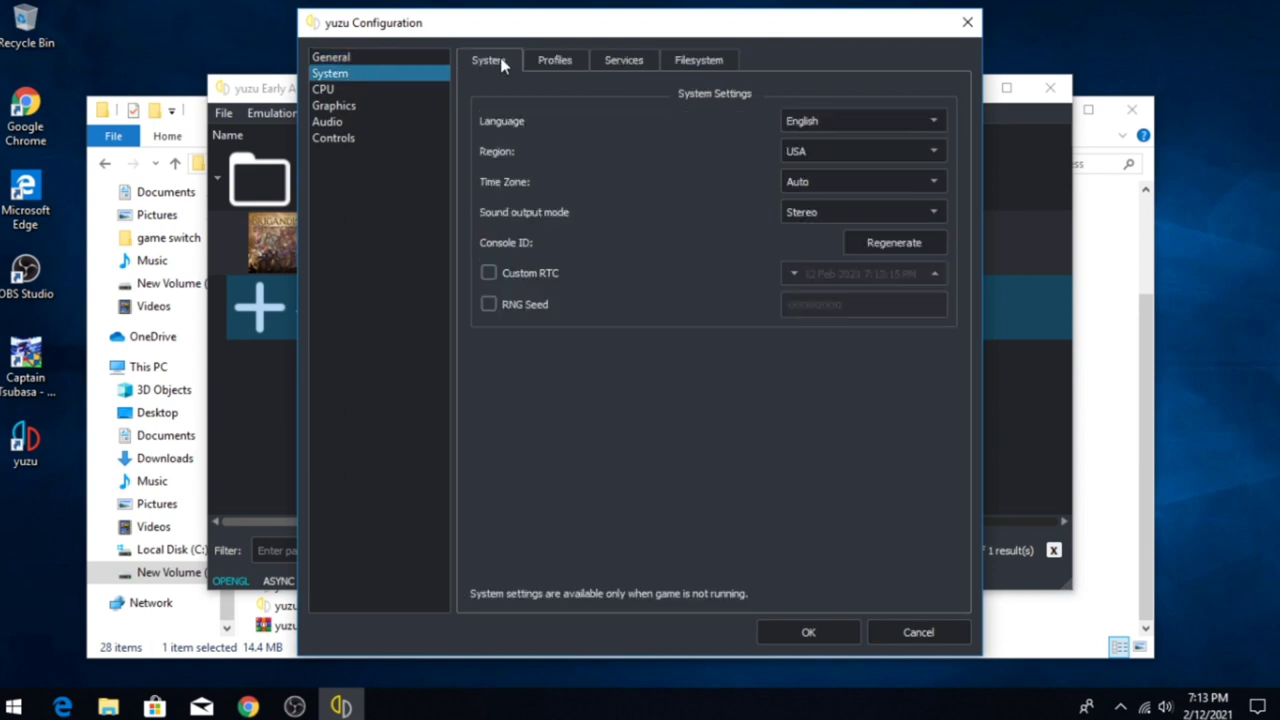
pyautogui.click(552, 60)
pyautogui.click(620, 60)
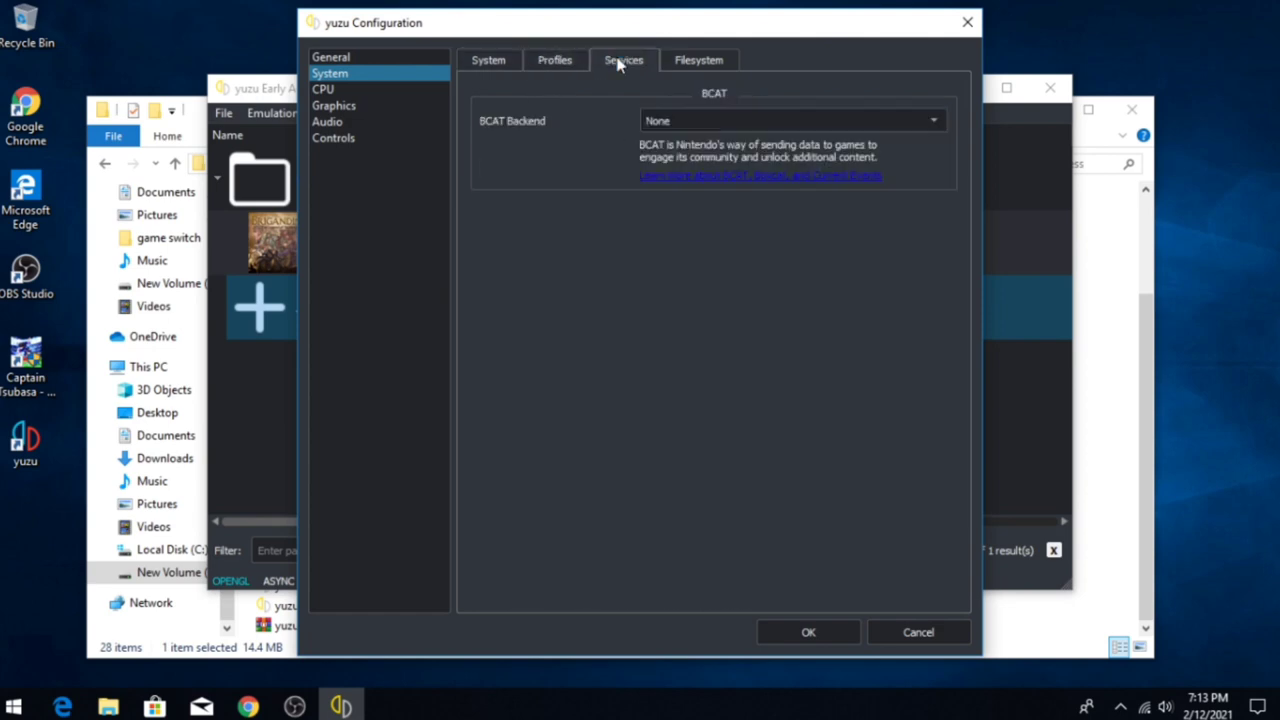
pyautogui.click(692, 62)
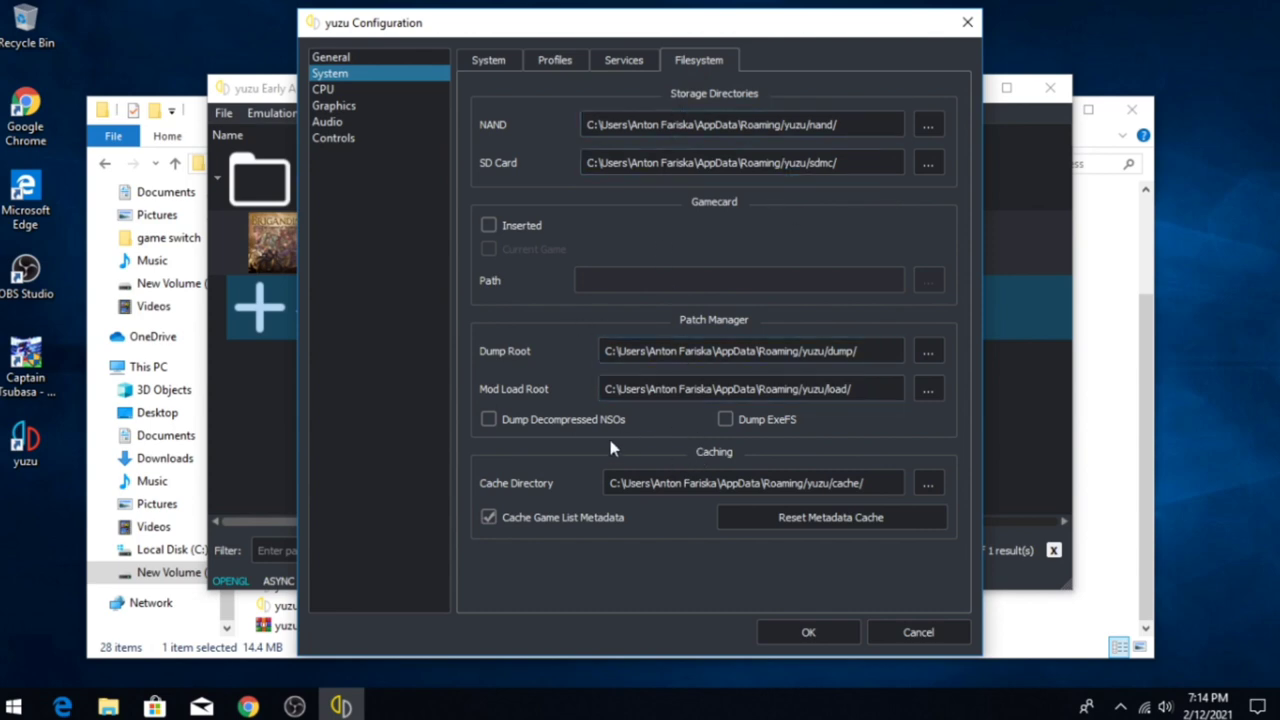
pyautogui.click(335, 88)
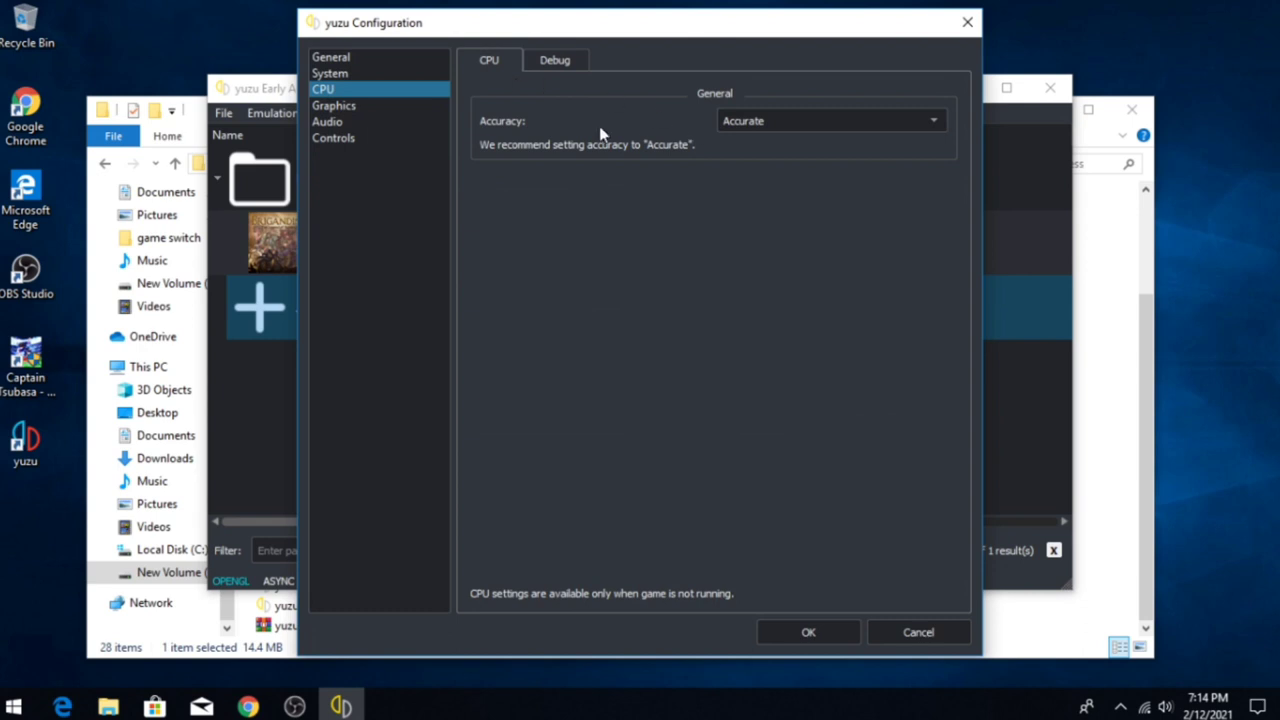
pyautogui.click(558, 62)
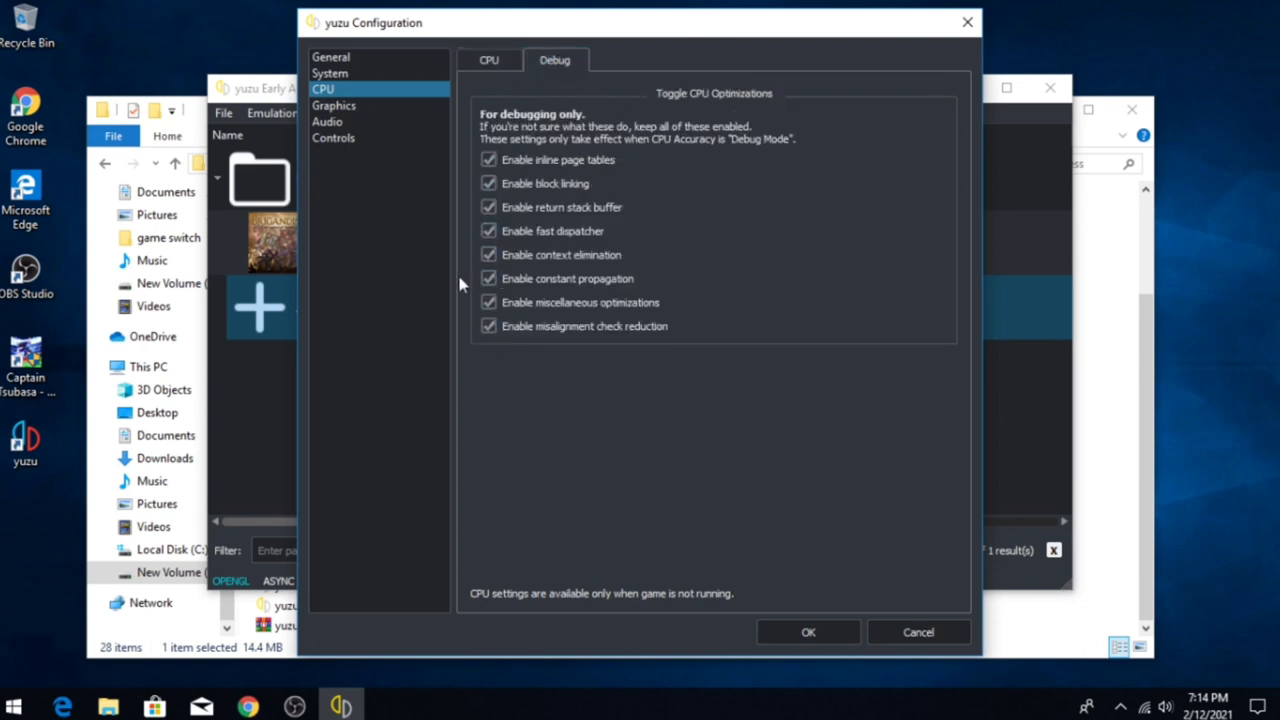
# Examine the Graphics section's API, graphics and advanced settings, and the Audio section's output settings.
pyautogui.click(343, 108)
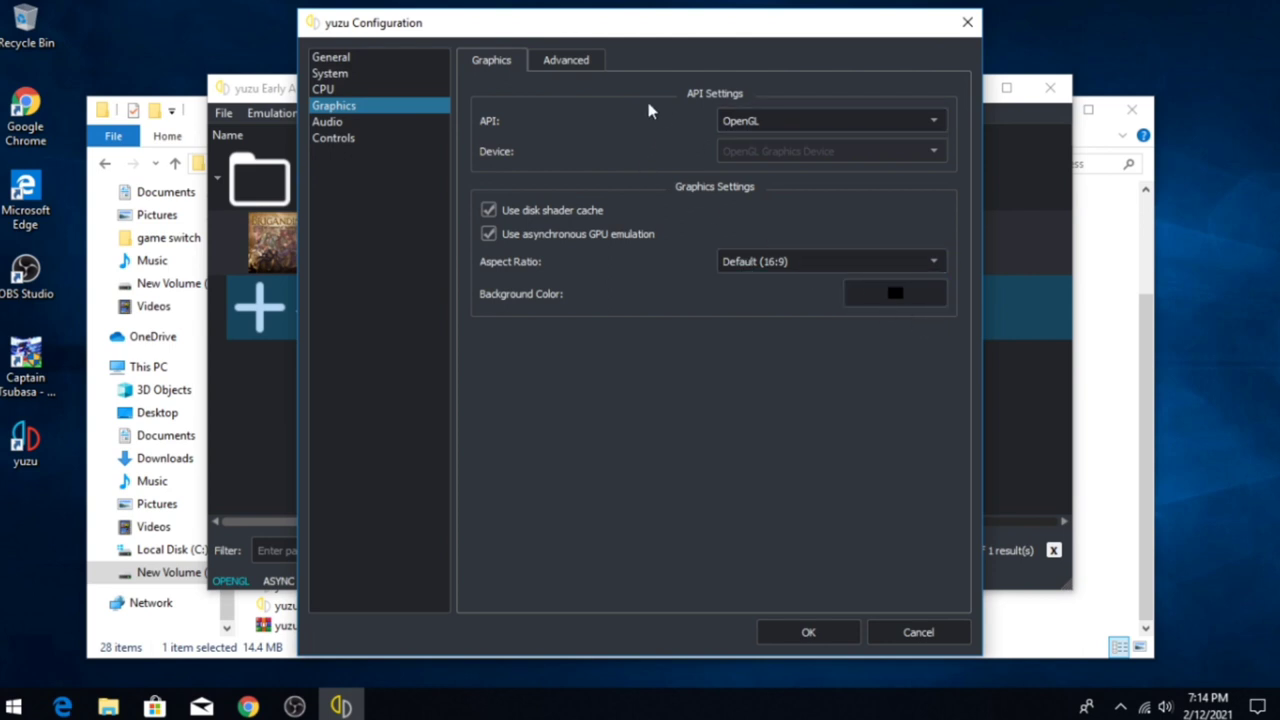
pyautogui.click(570, 60)
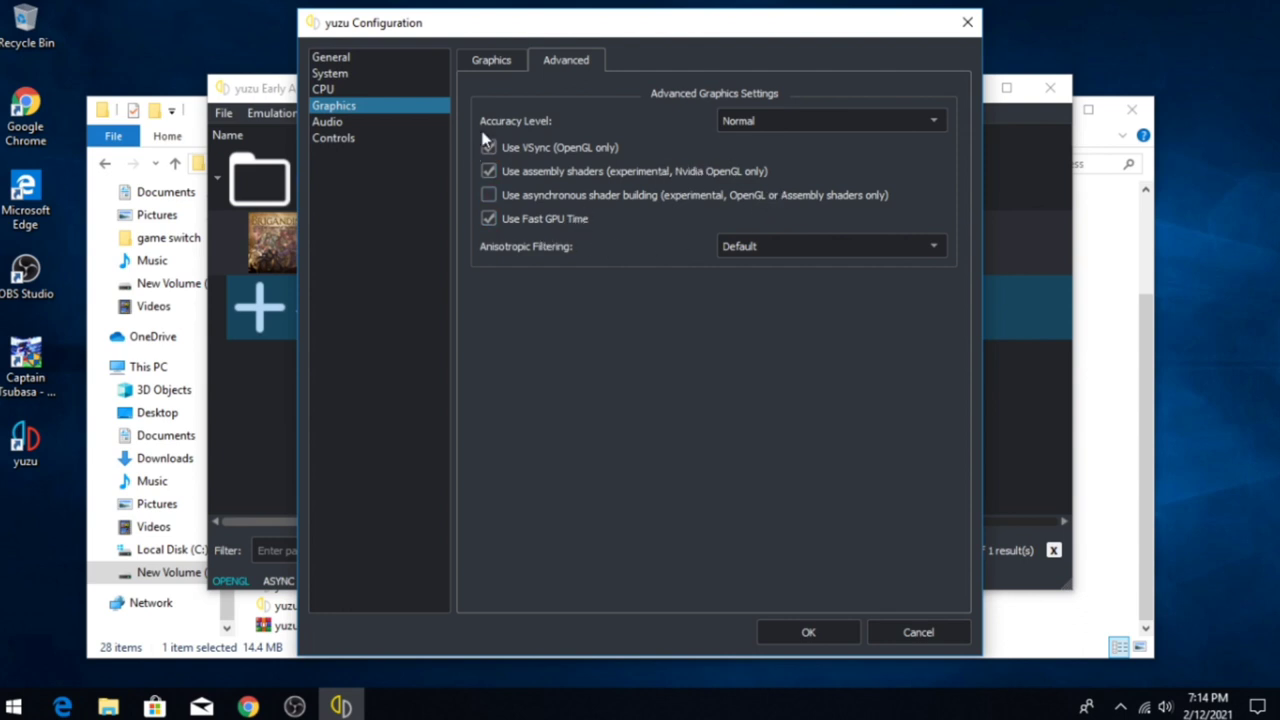
pyautogui.click(327, 122)
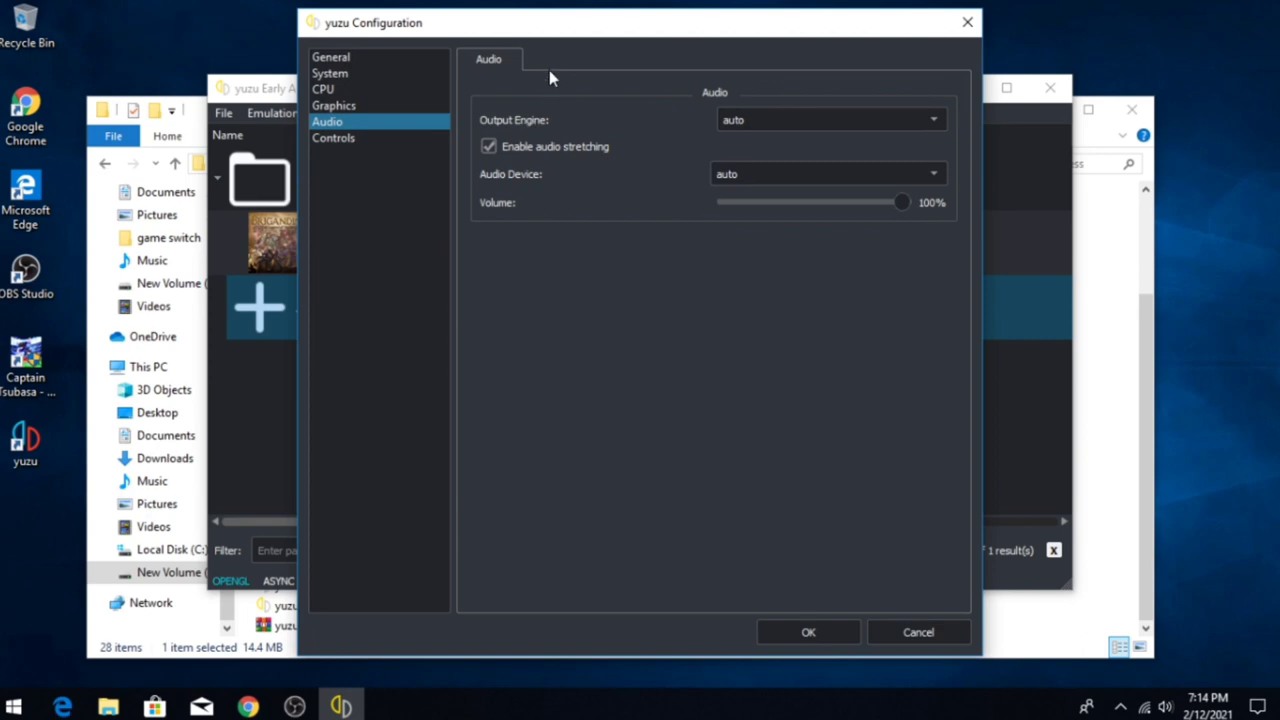
# Examine the Controls section's controller configuration choices and hotkey list, and close the configuration without changes.
pyautogui.click(336, 139)
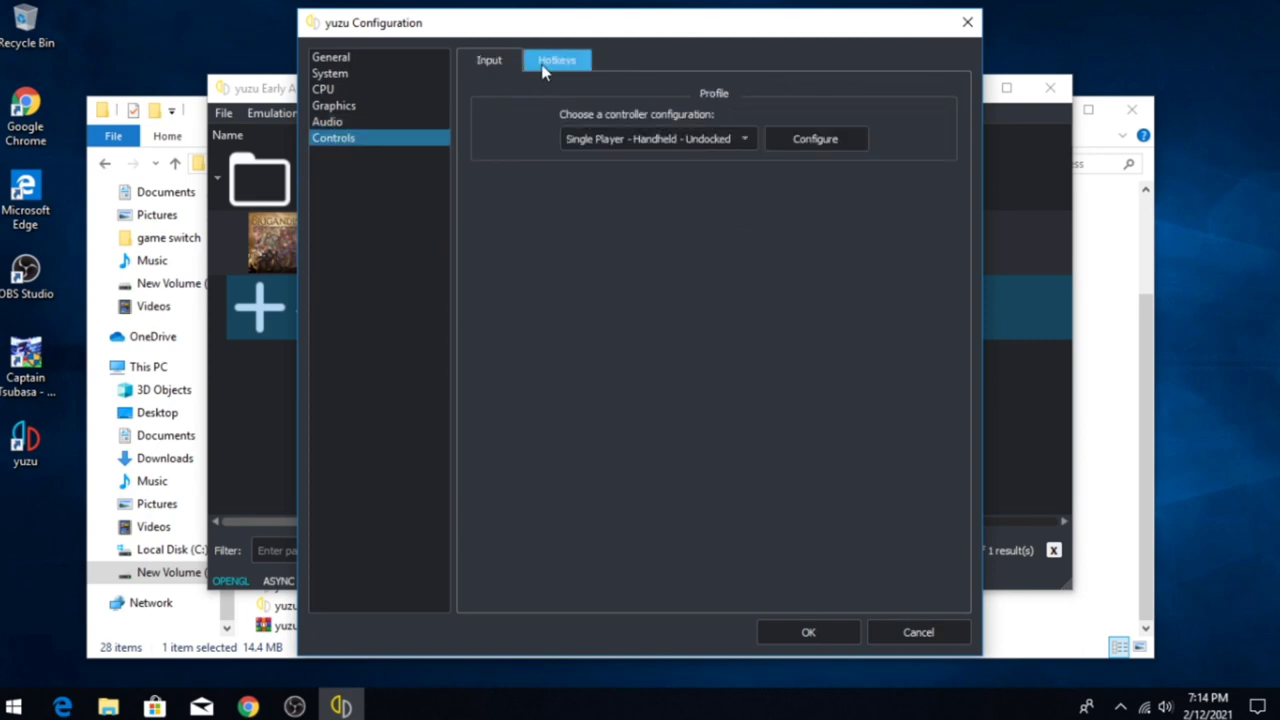
pyautogui.click(680, 142)
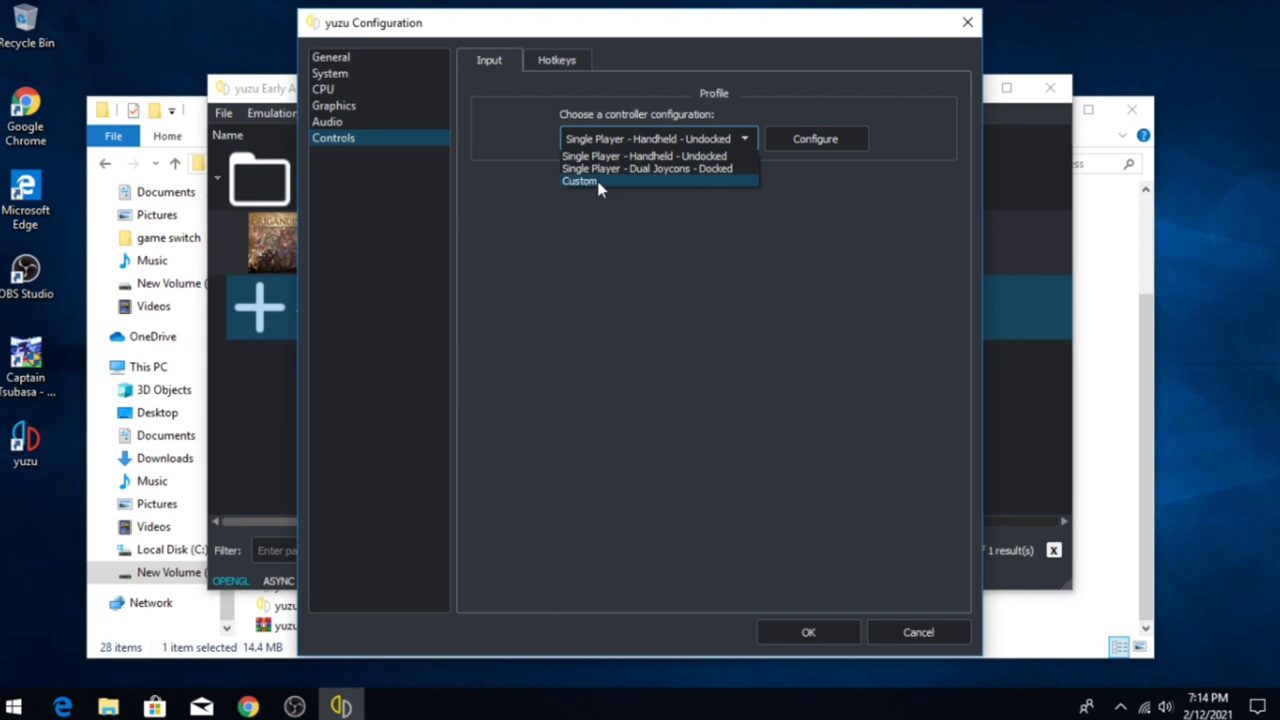
pyautogui.click(731, 308)
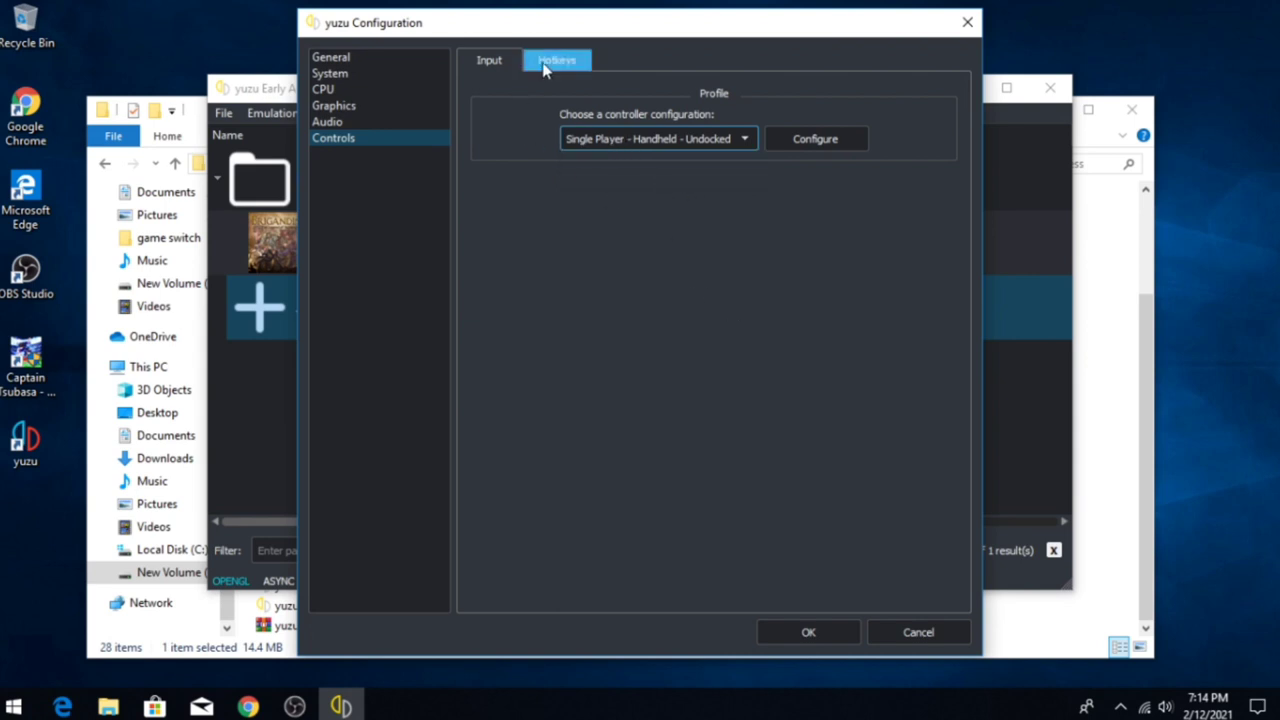
pyautogui.click(655, 145)
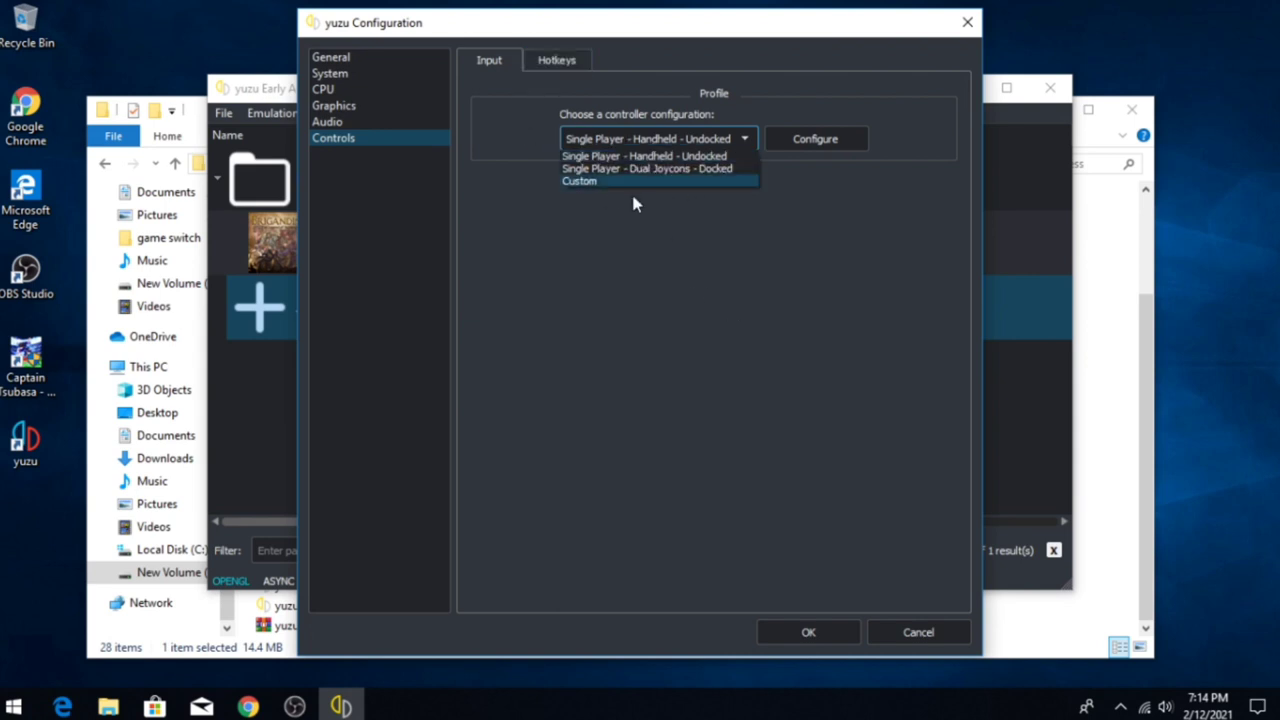
pyautogui.click(590, 255)
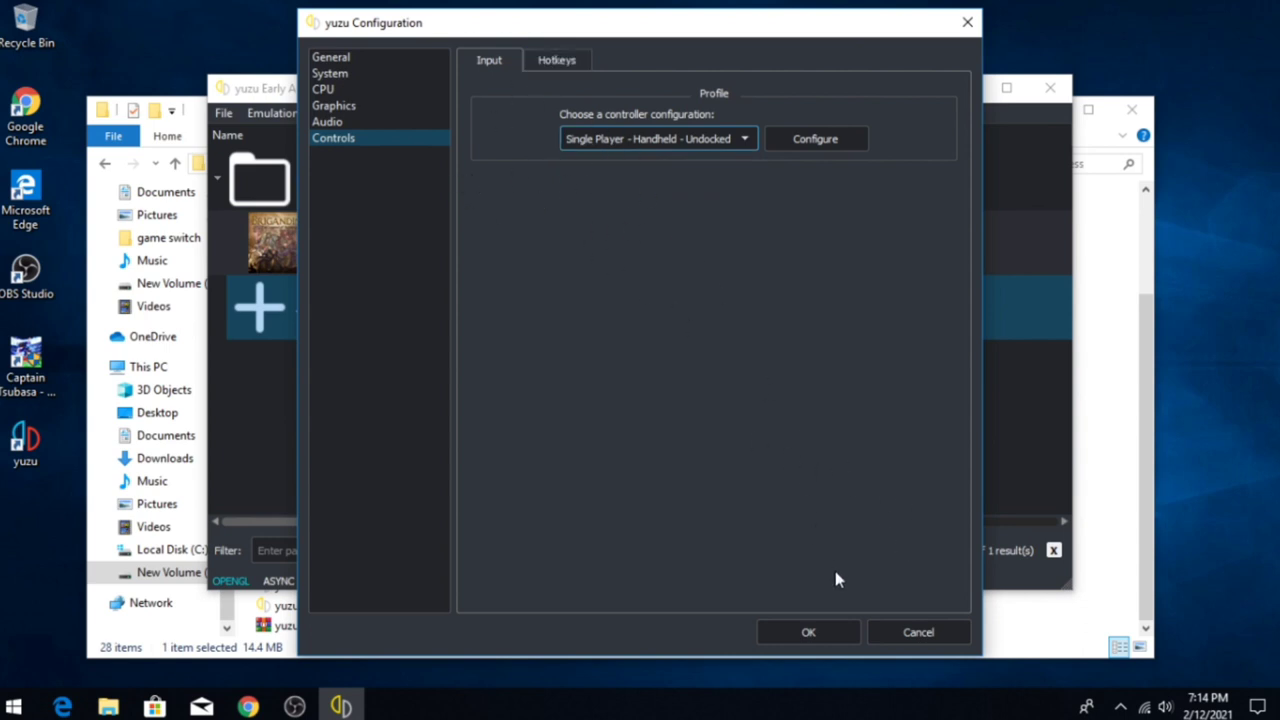
pyautogui.click(549, 63)
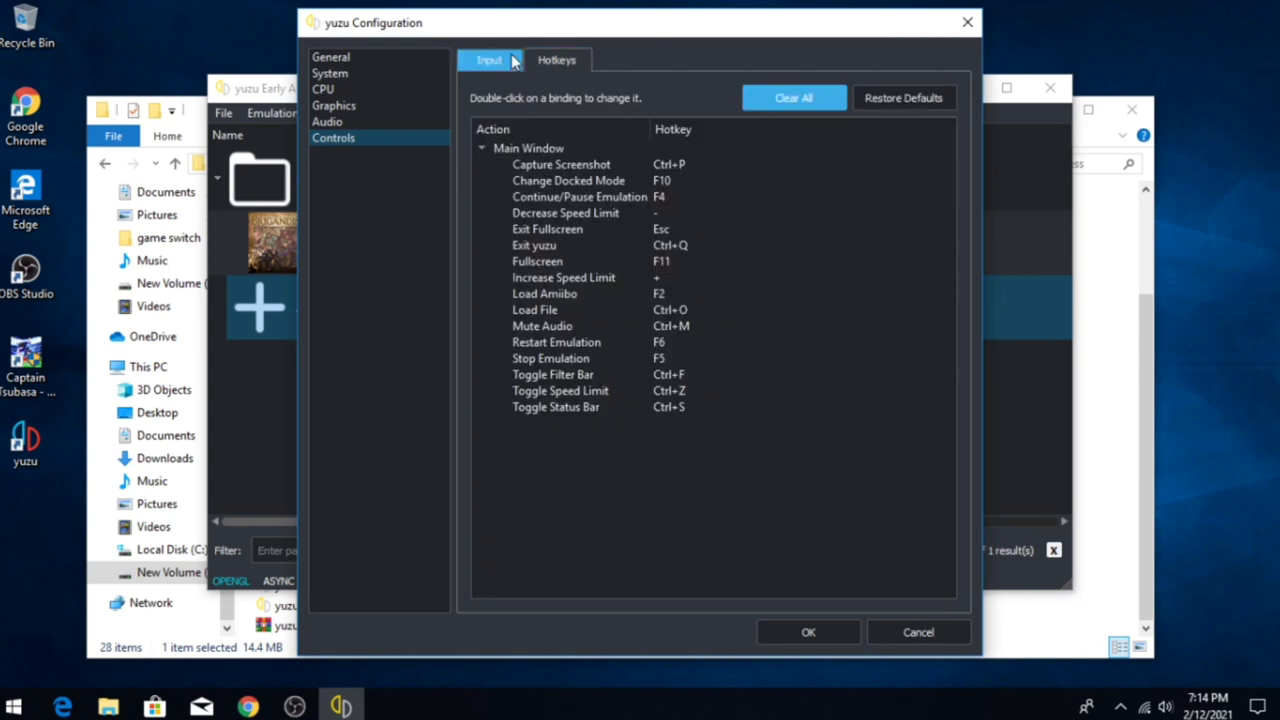
pyautogui.click(495, 62)
pyautogui.click(621, 140)
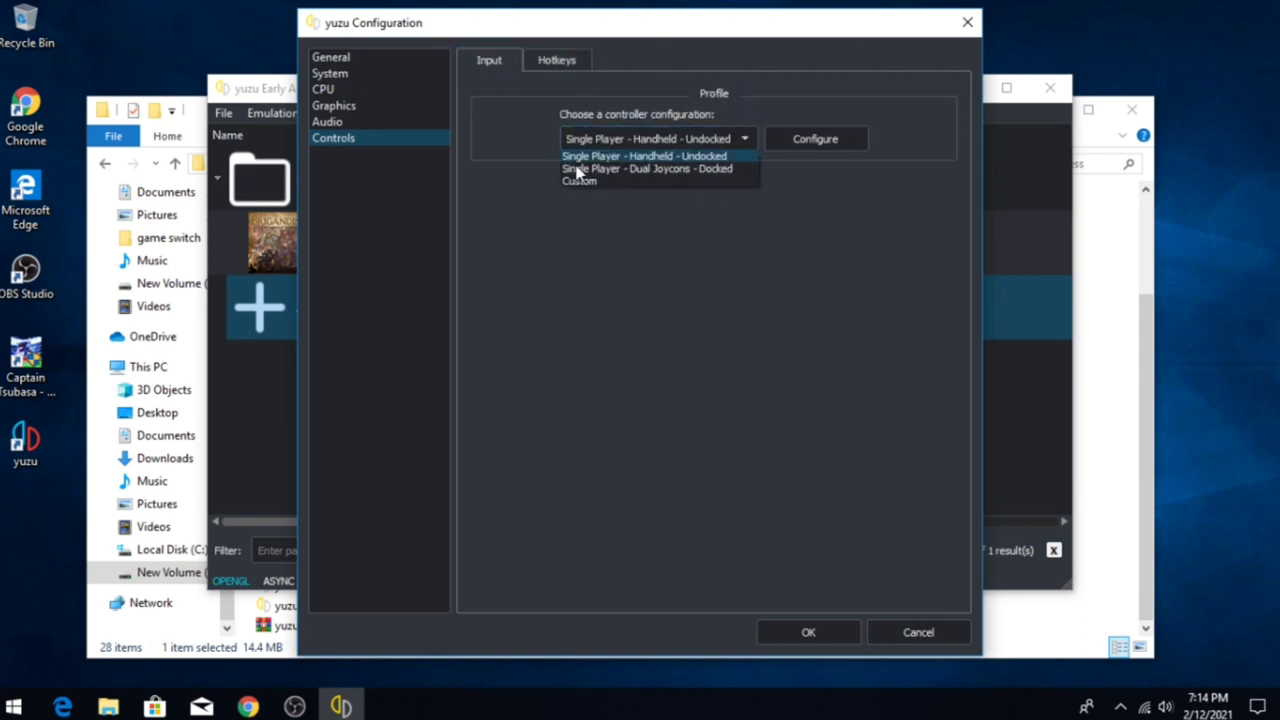
pyautogui.click(772, 280)
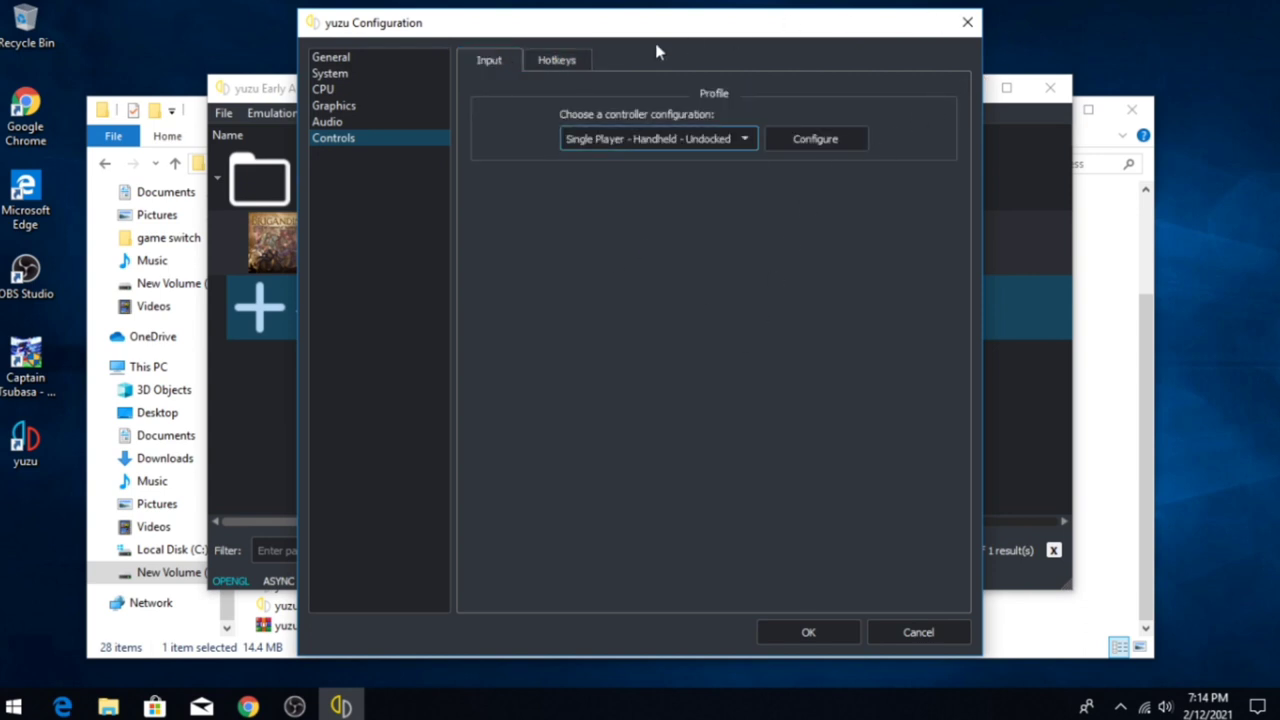
pyautogui.click(966, 30)
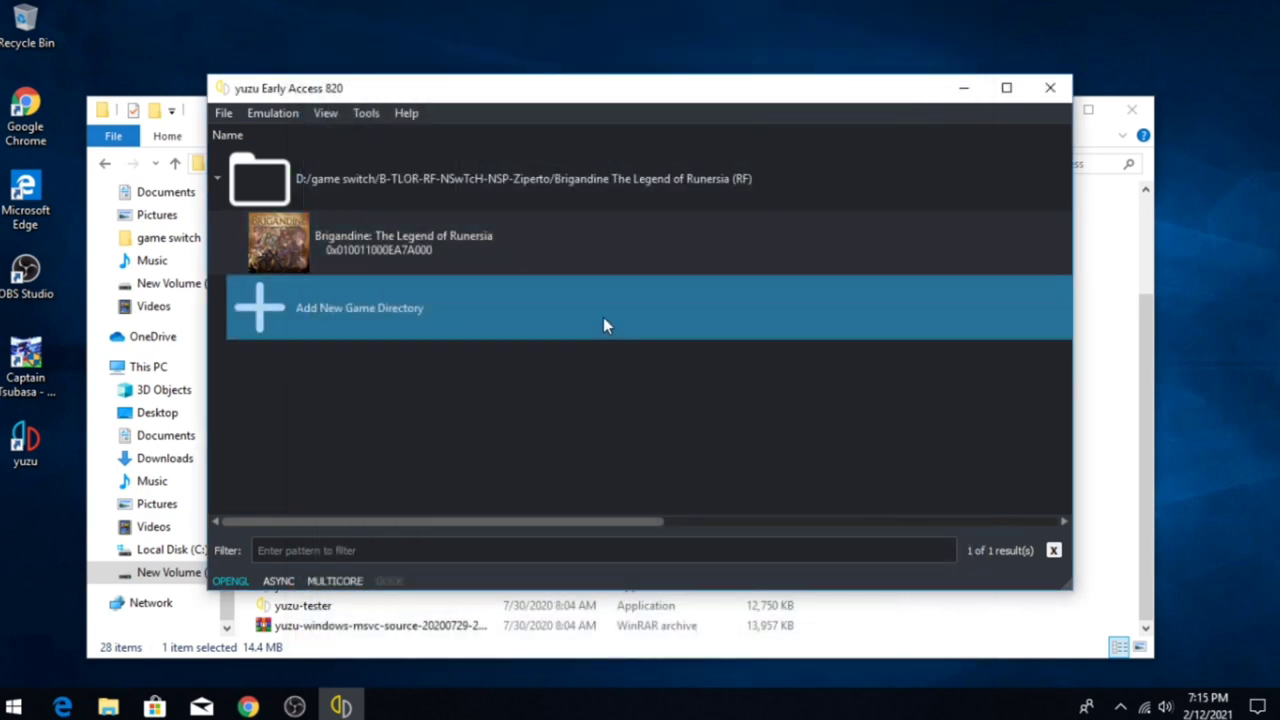
# Browse for a file to load in game switch, B-TLOR-RF-NSwTcH-NSP-Ziperto, Brigandine The Legend of Runersia (RF) on New Volume (D:), and close the selection without loading.
pyautogui.click(224, 113)
pyautogui.moveTo(273, 113)
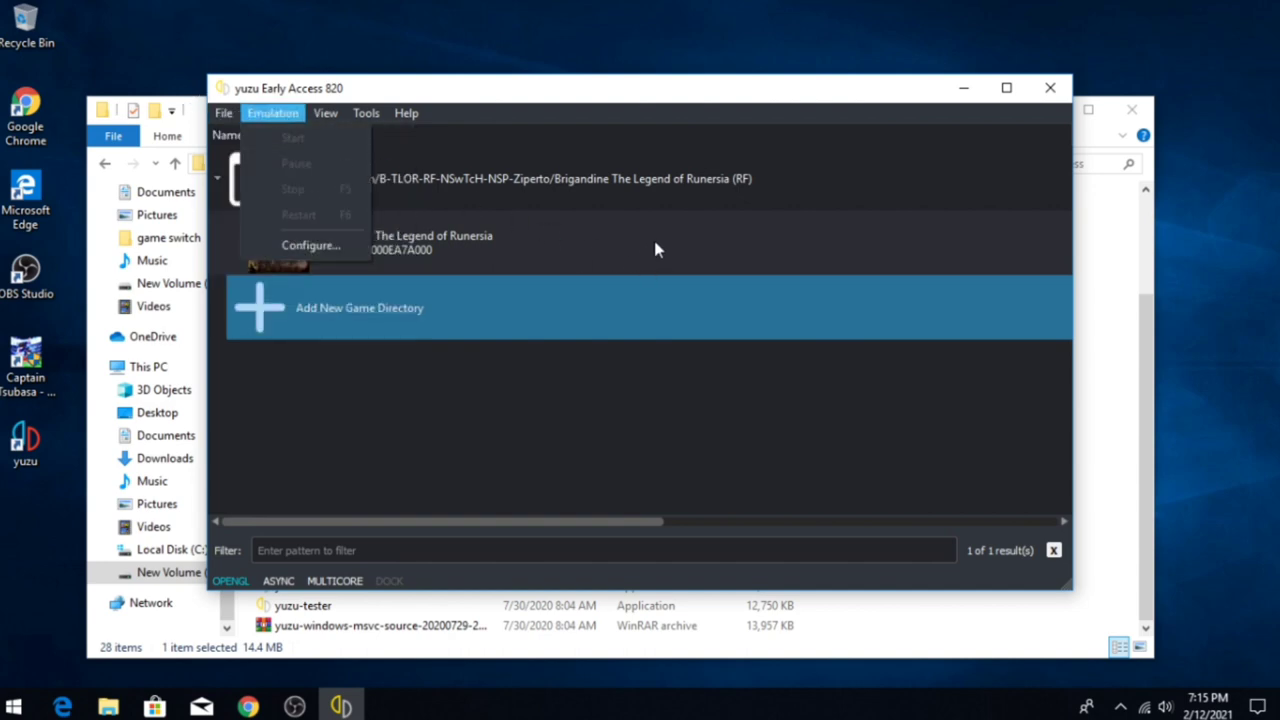
pyautogui.moveTo(224, 113)
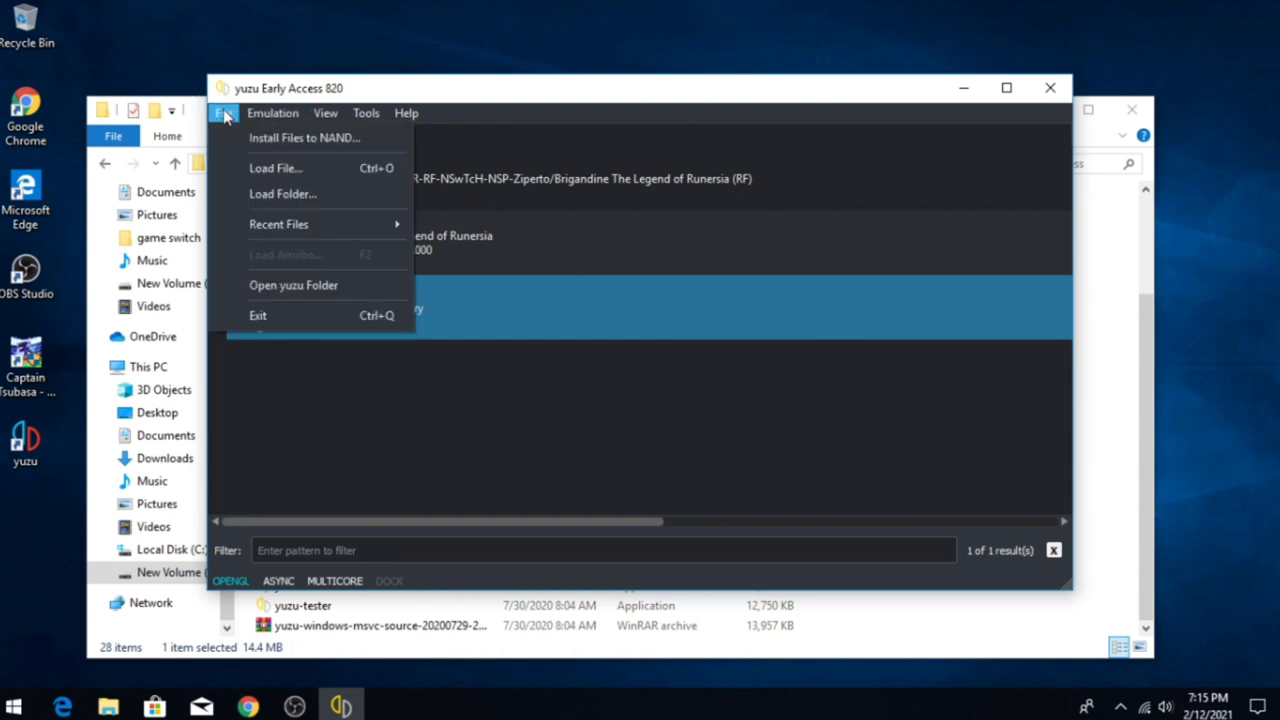
pyautogui.click(336, 170)
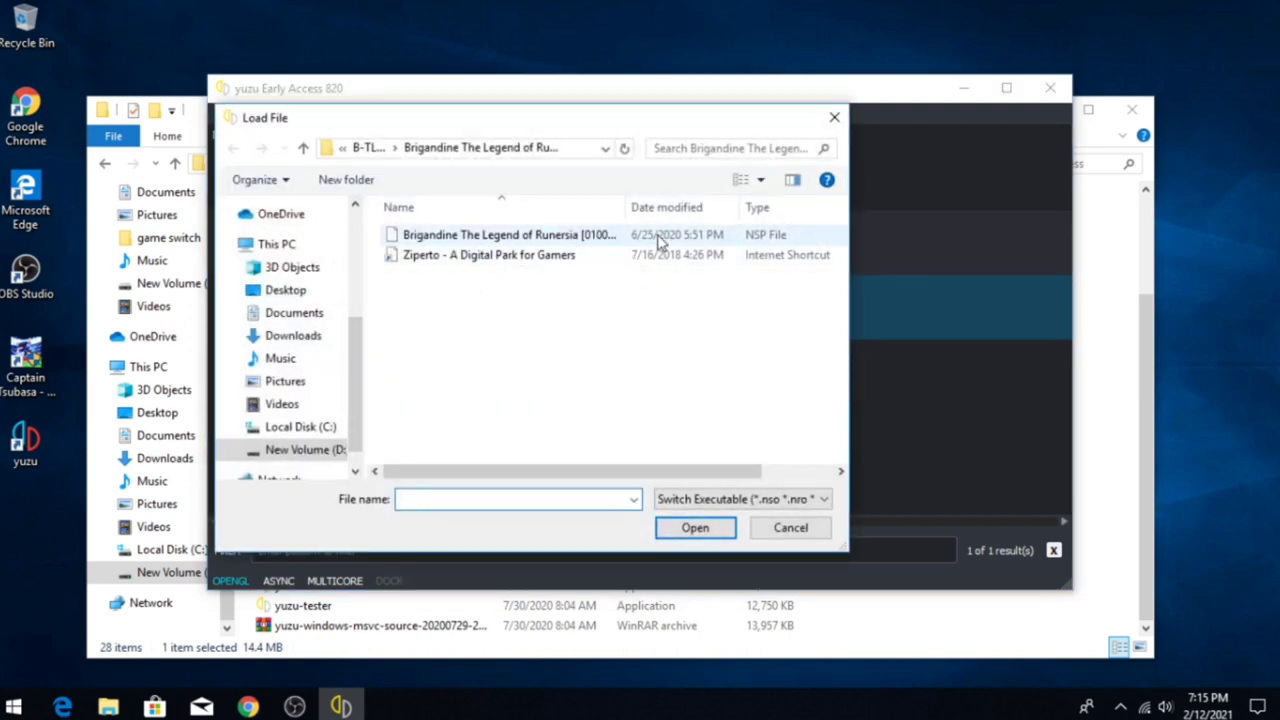
pyautogui.click(305, 449)
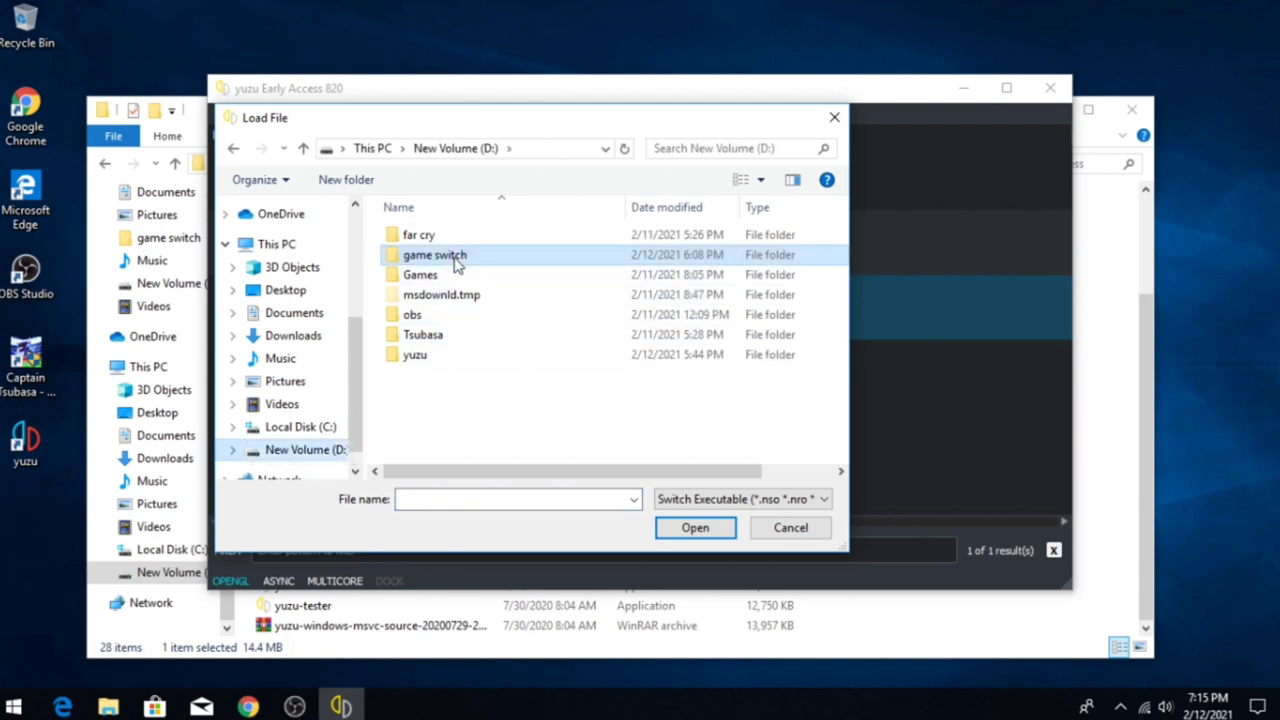
pyautogui.doubleClick(458, 256)
pyautogui.doubleClick(470, 236)
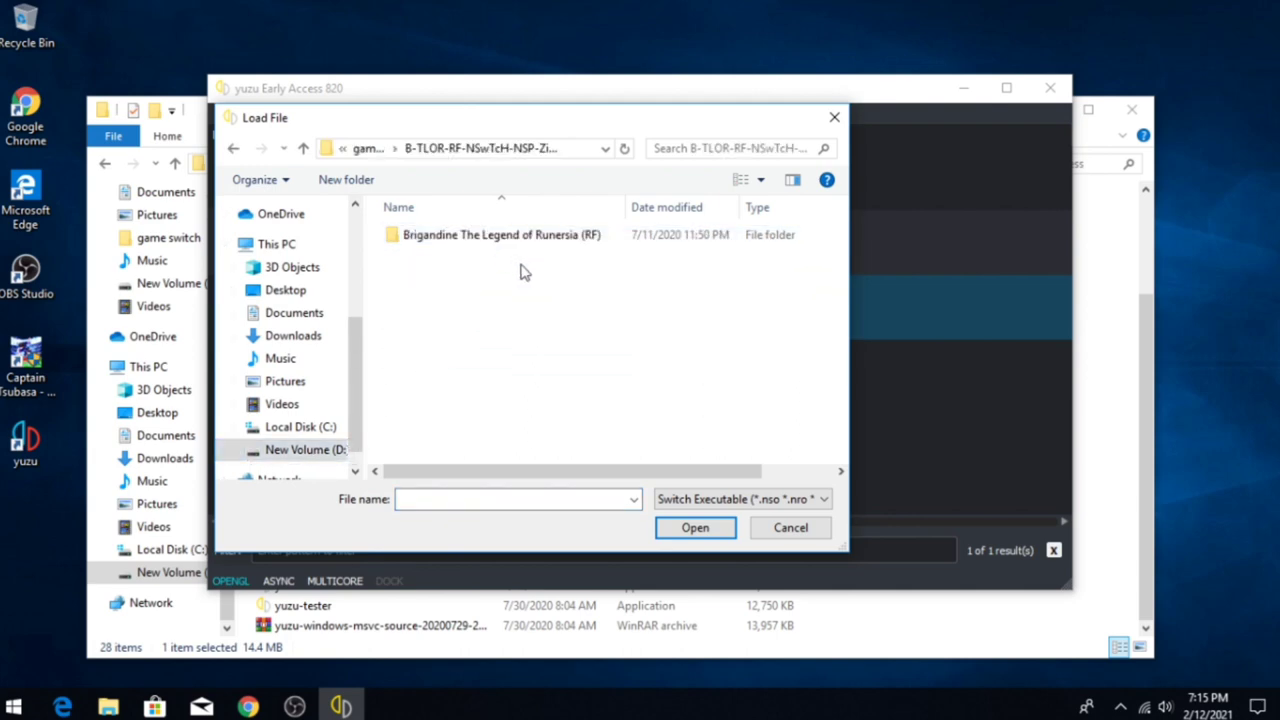
pyautogui.doubleClick(513, 243)
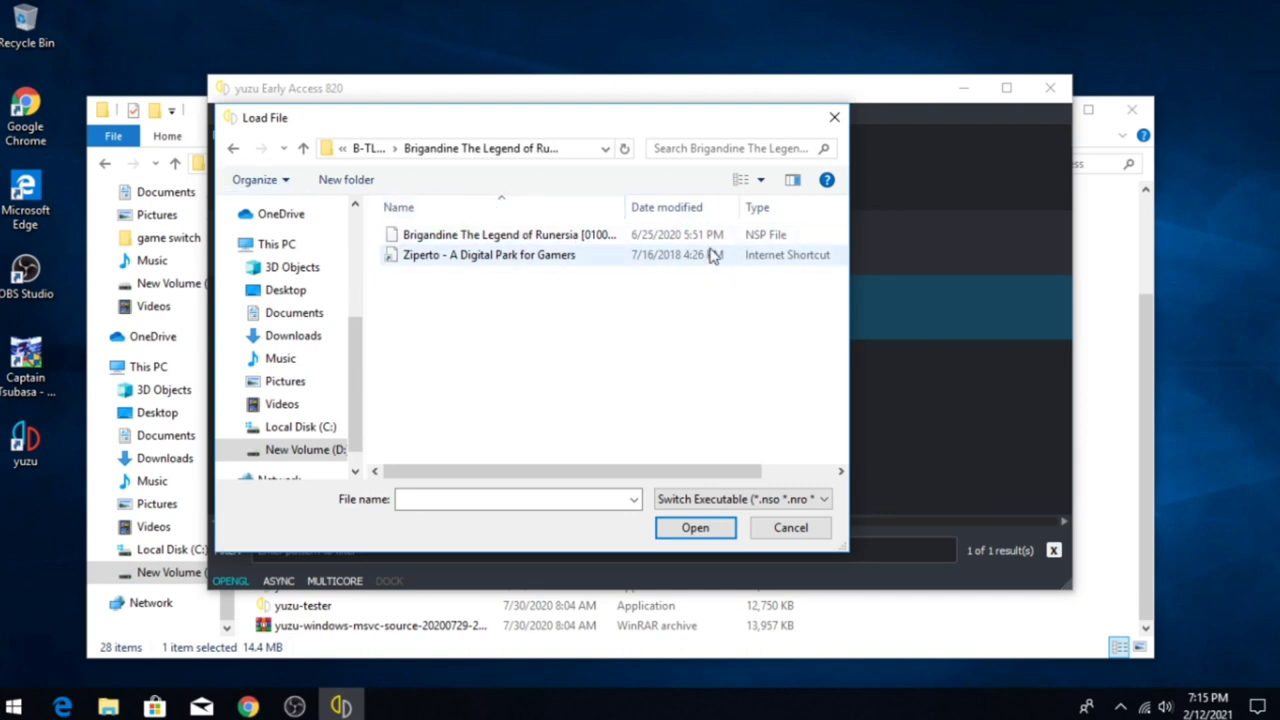
pyautogui.click(233, 148)
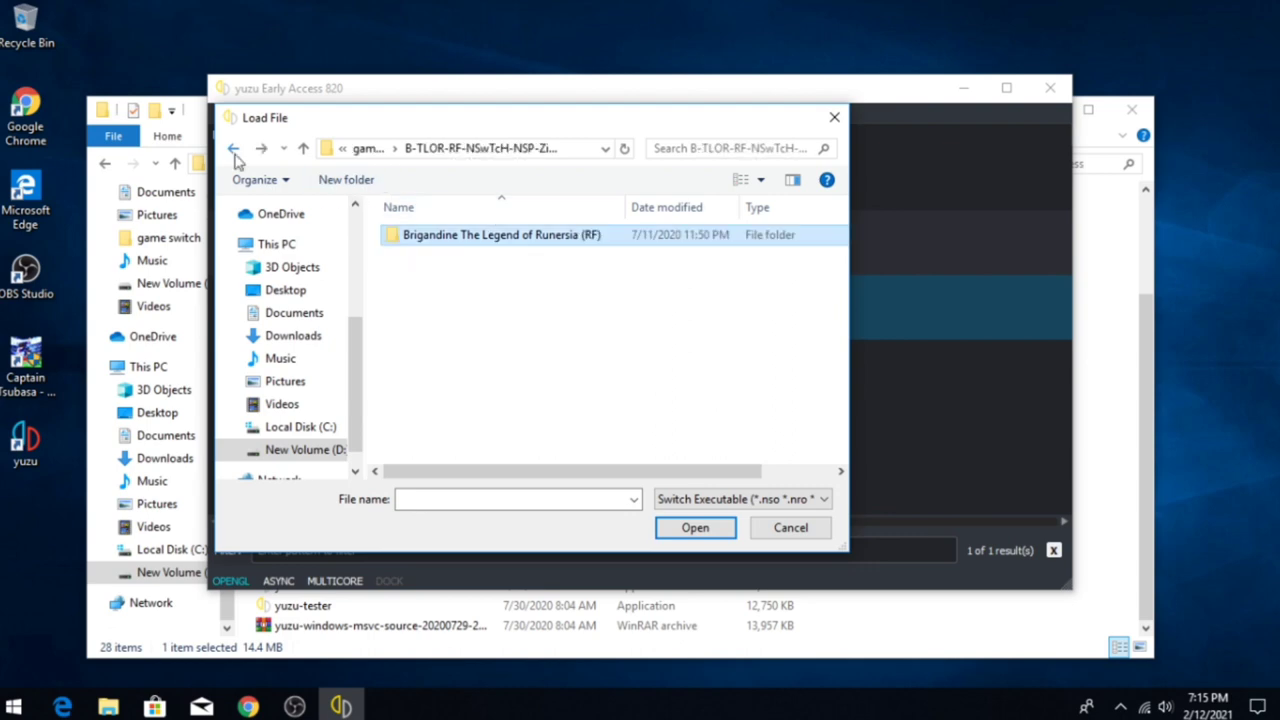
pyautogui.click(834, 118)
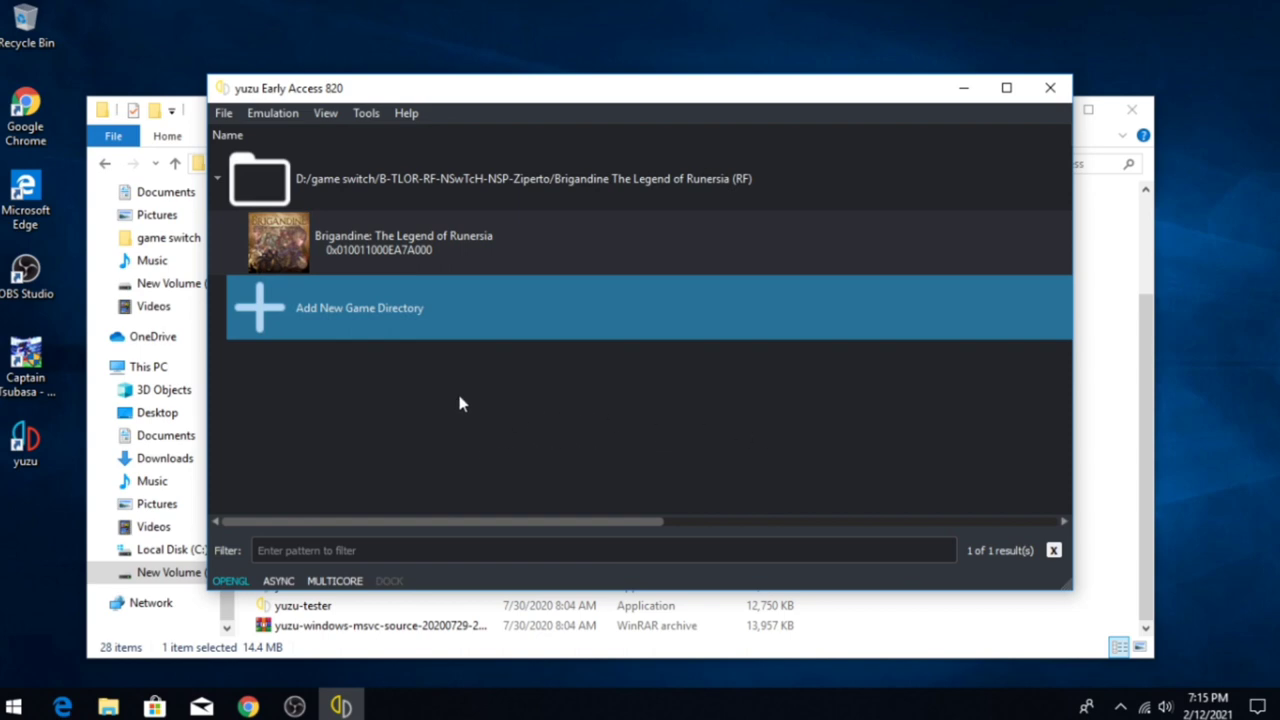
# Install the BRIGANDINE The Legend of Runersia NSP update to NAND from the B-TLOR-RF-SWTCH-UPDATE1.1.5 folder inside game switch on New Volume (D:).
pyautogui.click(223, 113)
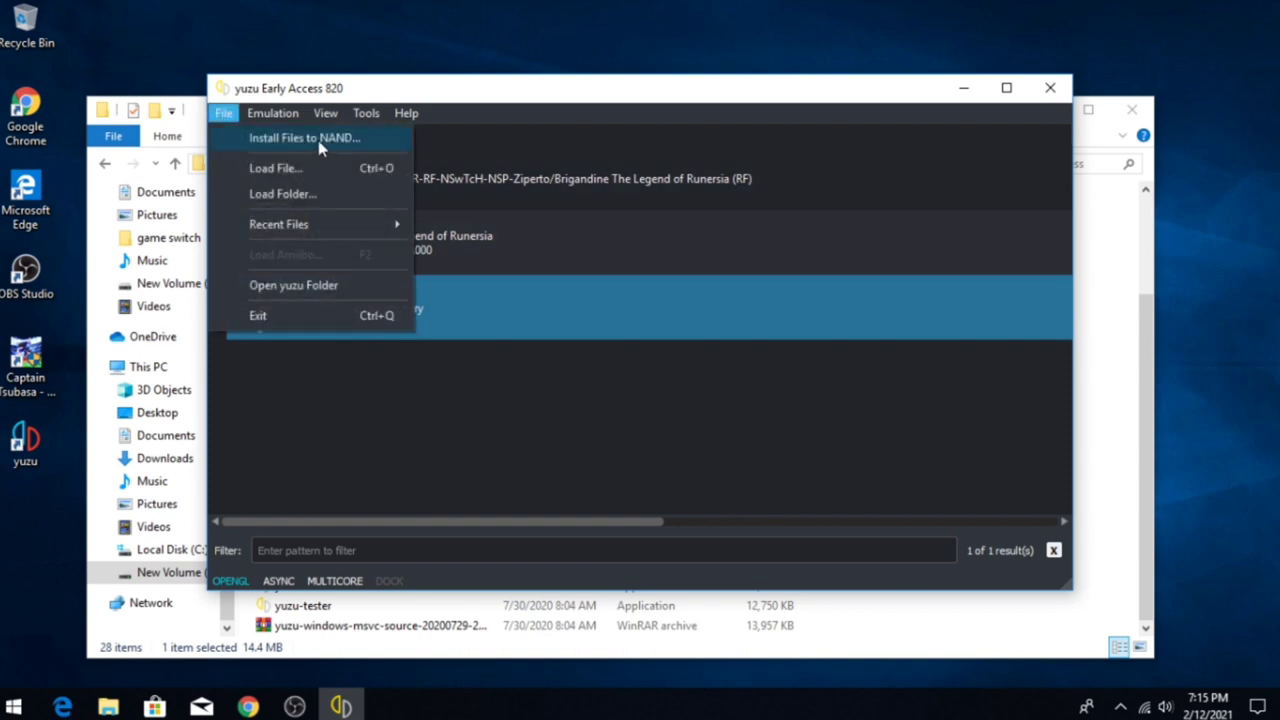
pyautogui.click(318, 140)
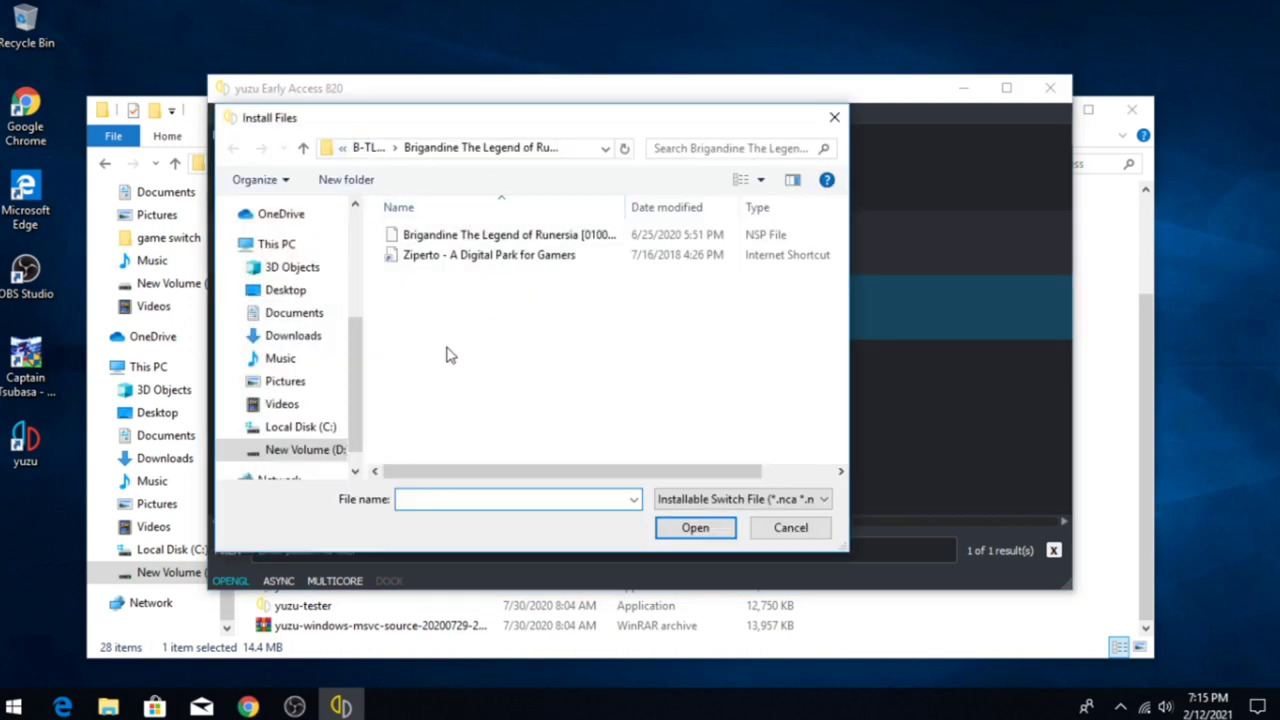
pyautogui.click(318, 452)
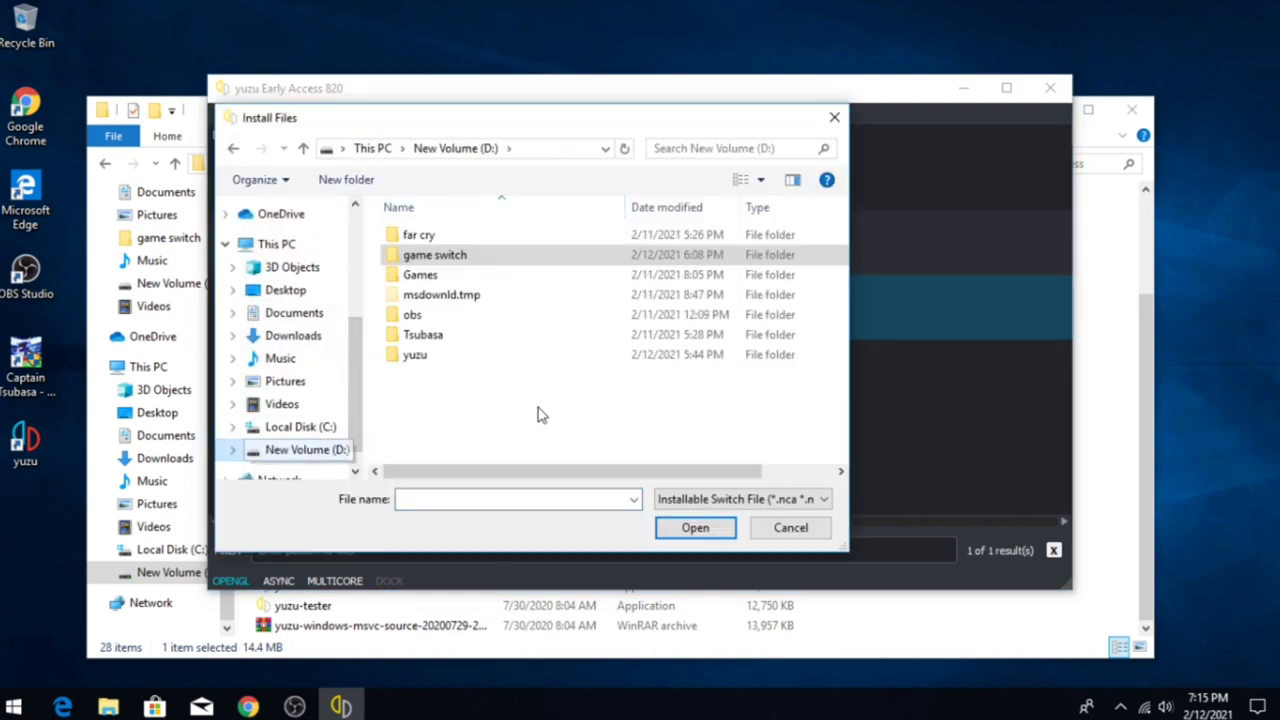
pyautogui.doubleClick(435, 256)
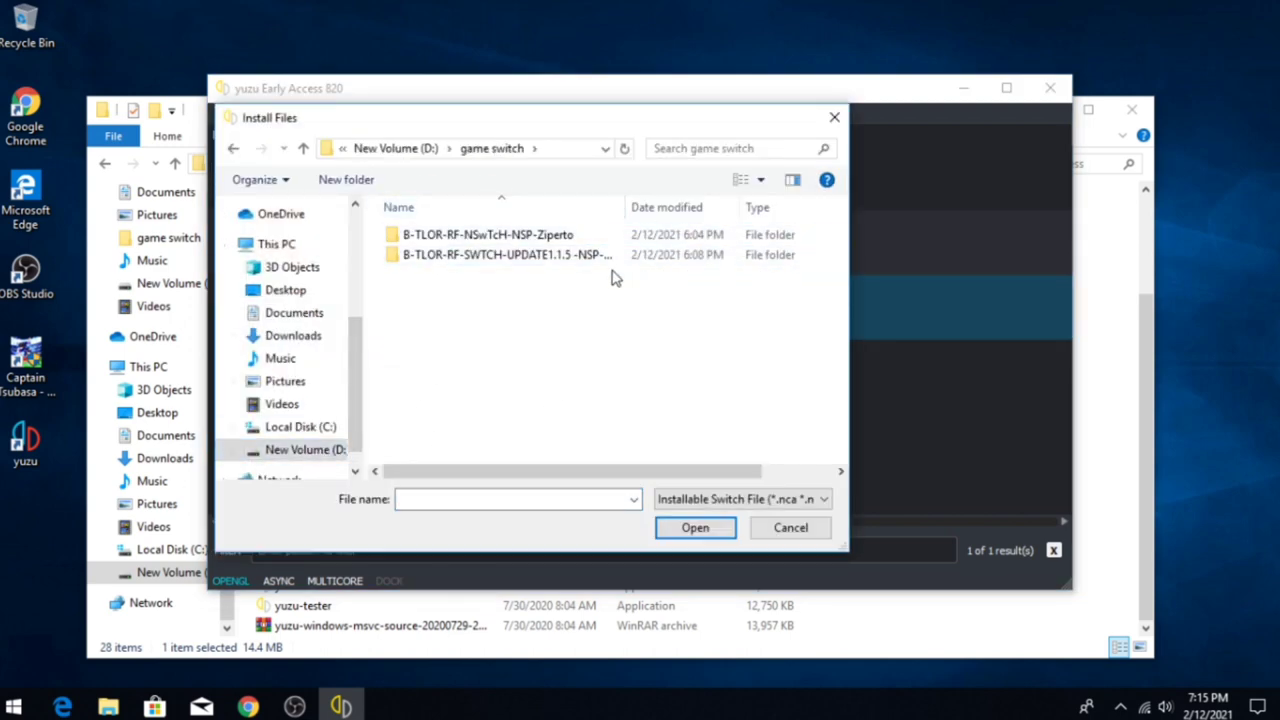
pyautogui.doubleClick(558, 258)
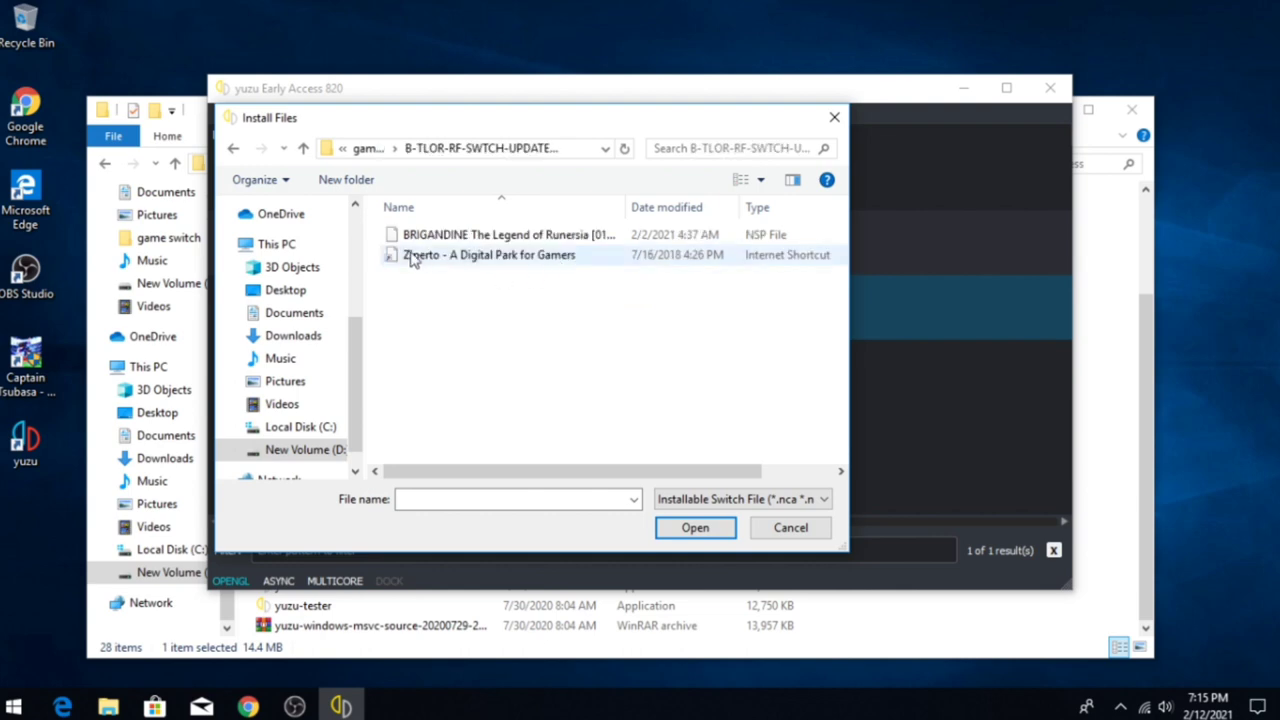
pyautogui.click(585, 238)
pyautogui.doubleClick(585, 238)
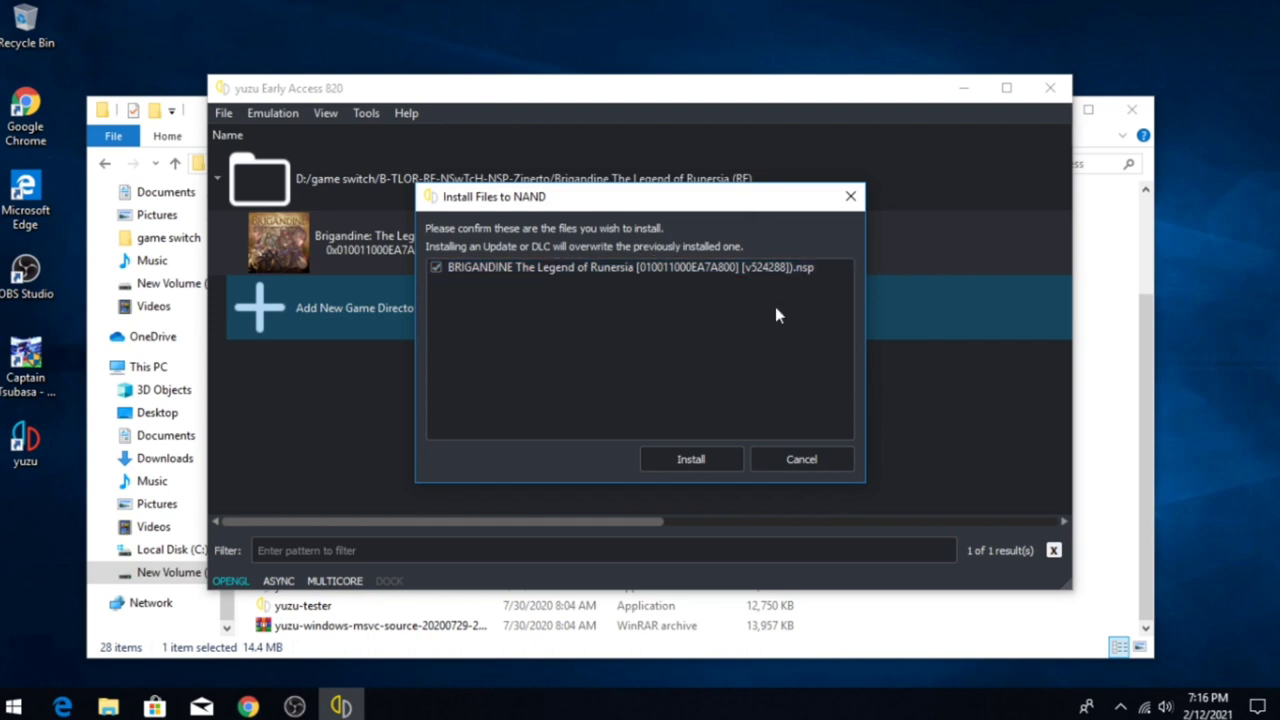
pyautogui.click(728, 460)
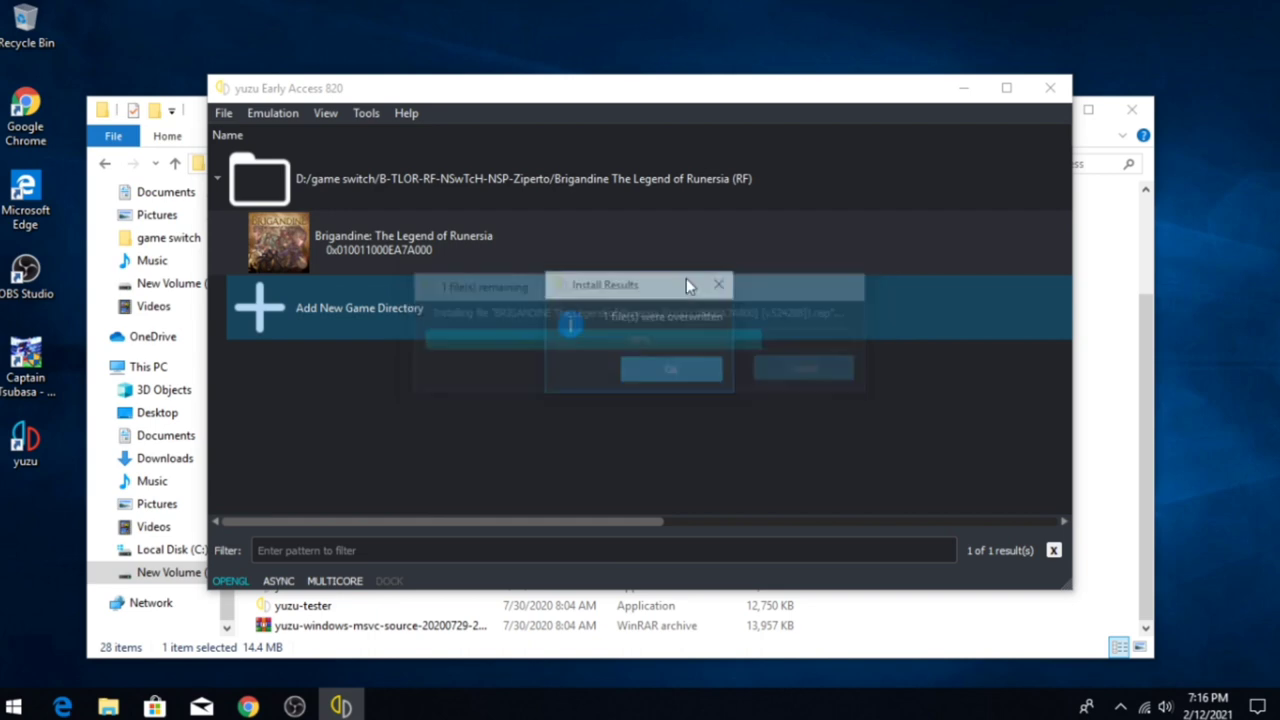
pyautogui.click(685, 368)
# Check the installed add-ons and version in the properties of Brigandine: The Legend of Runersia, and close them.
pyautogui.rightClick(358, 241)
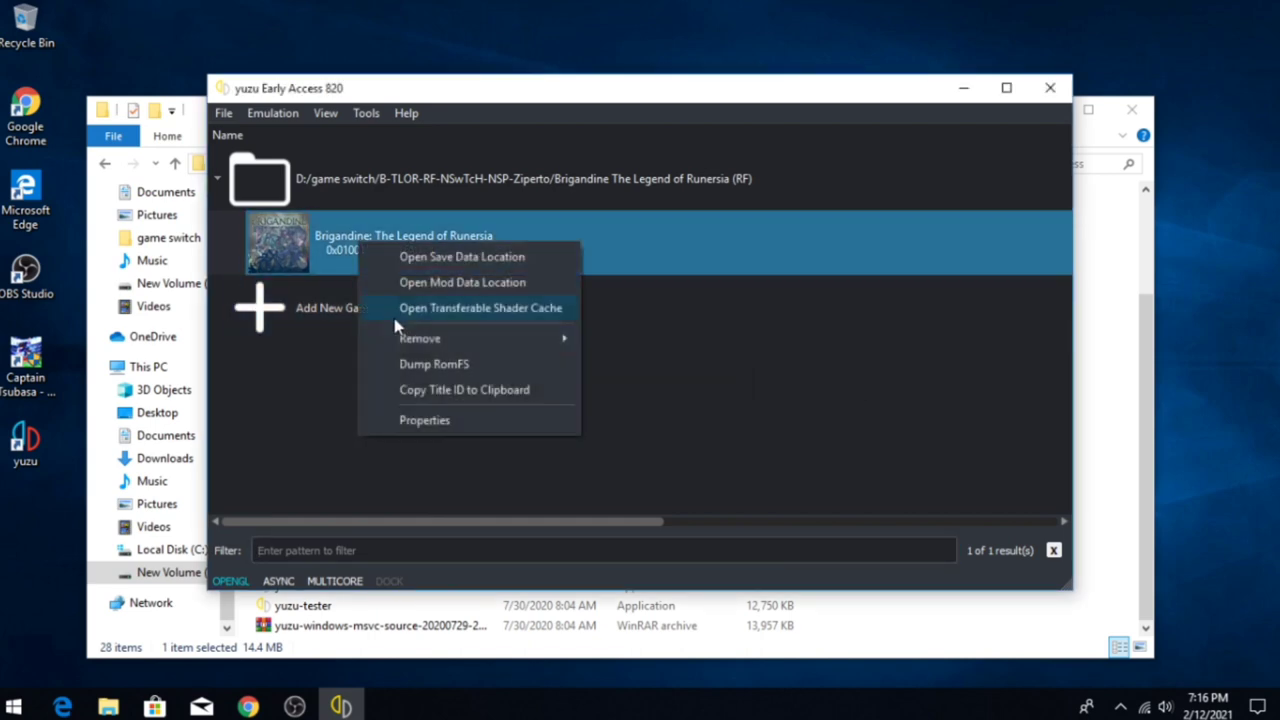
pyautogui.click(424, 420)
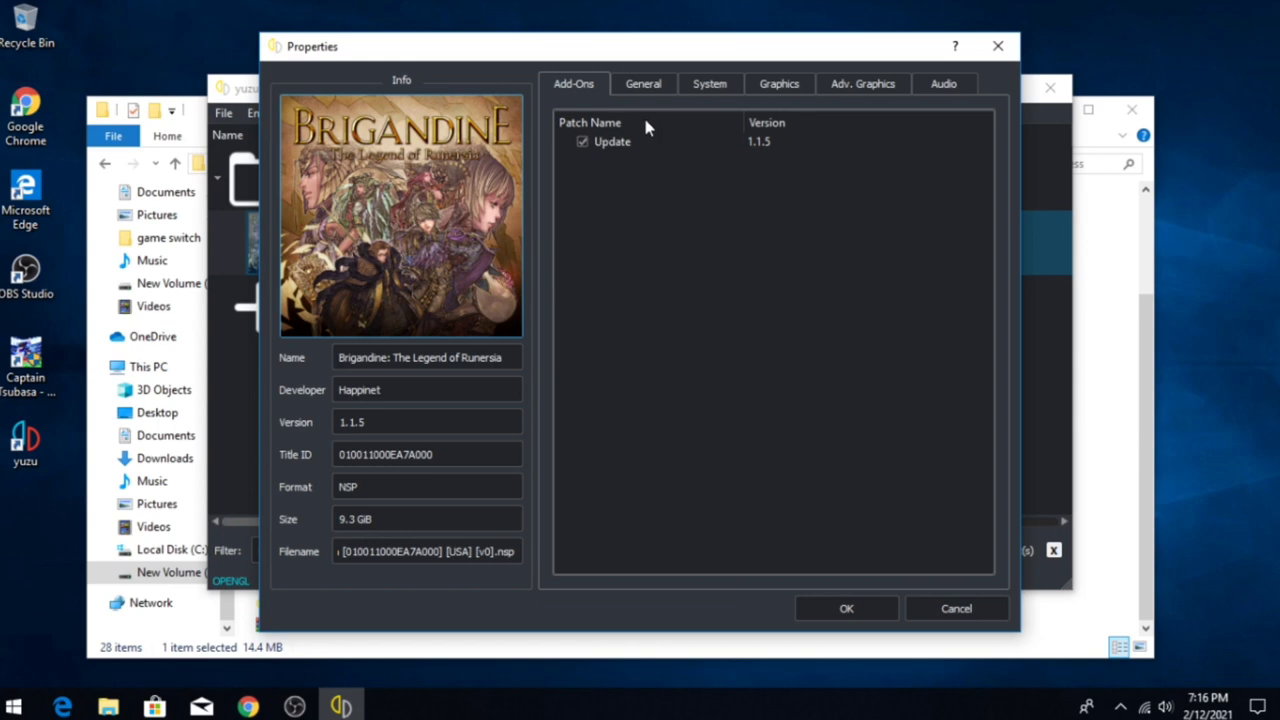
pyautogui.click(998, 46)
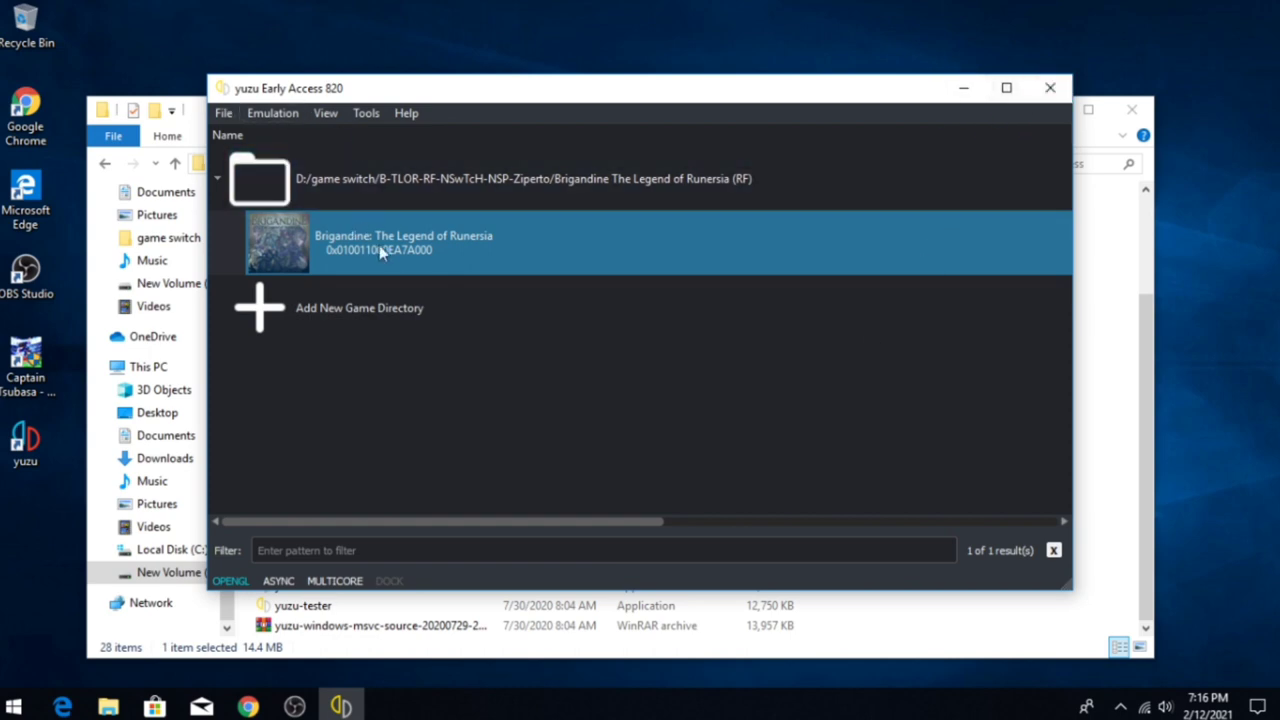
# Launch Brigandine: The Legend of Runersia from the game list and switch the emulator to fullscreen.
pyautogui.doubleClick(410, 248)
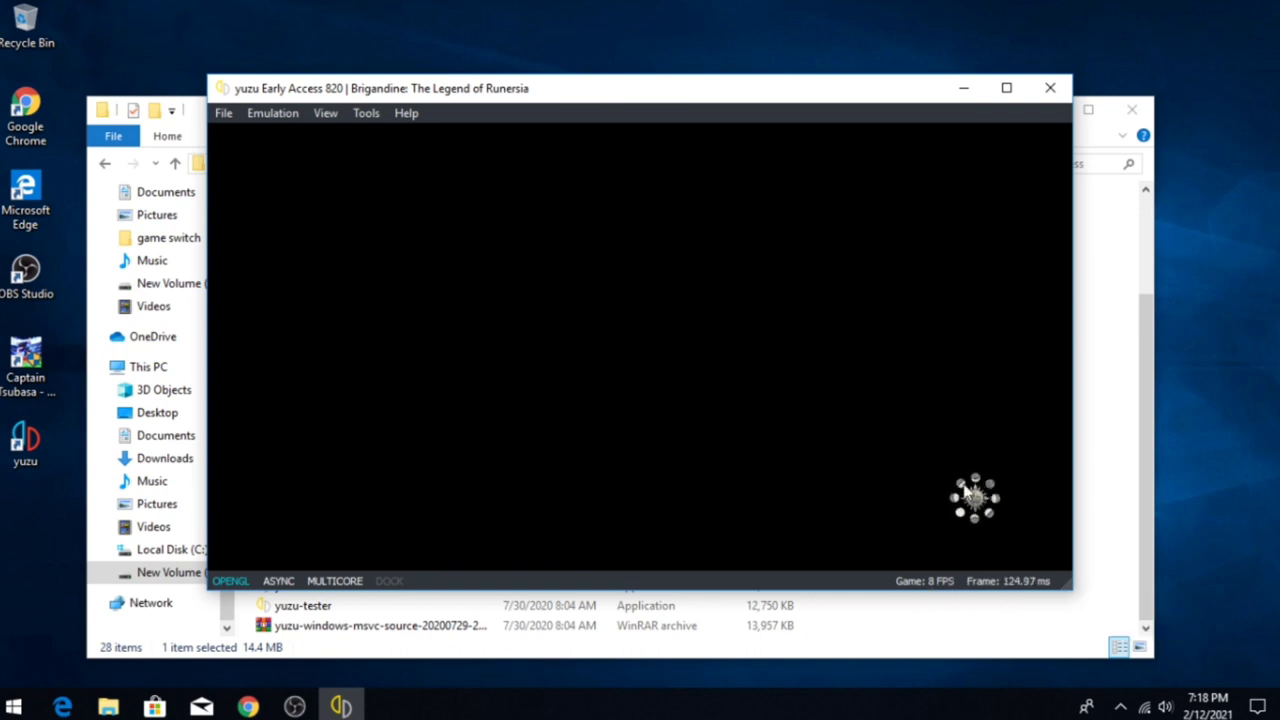
pyautogui.click(277, 114)
pyautogui.moveTo(323, 117)
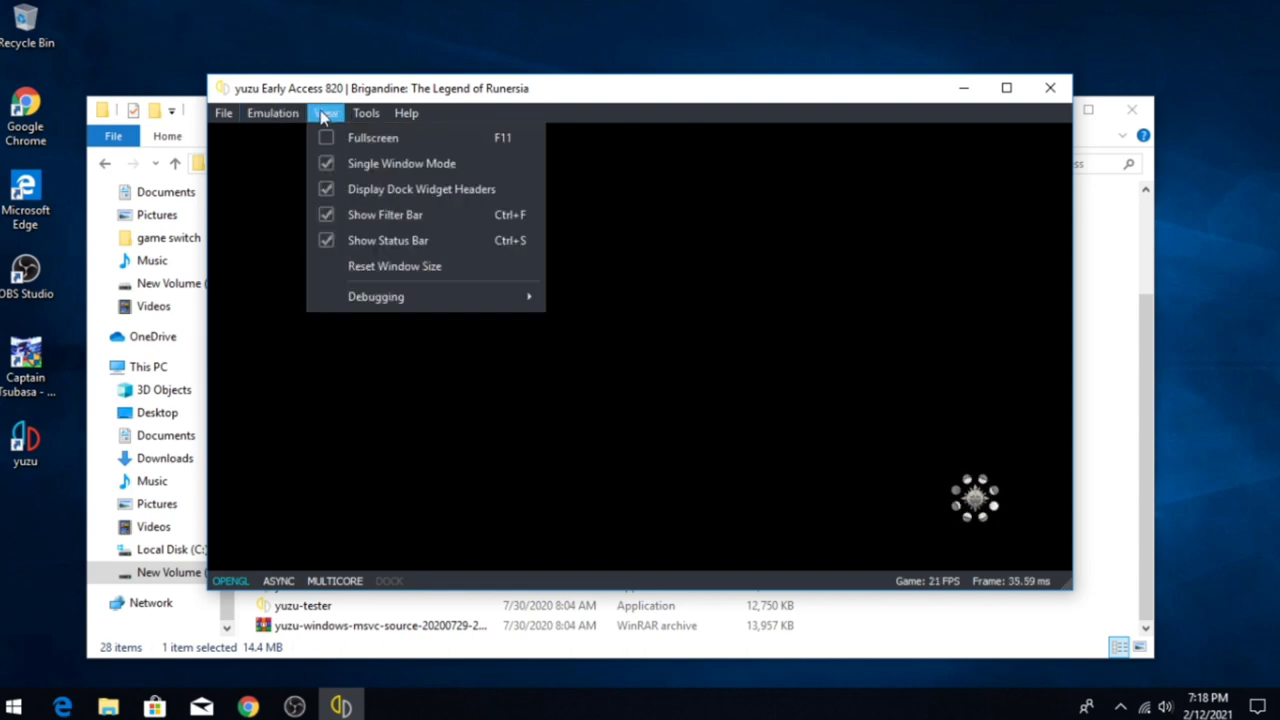
pyautogui.click(385, 140)
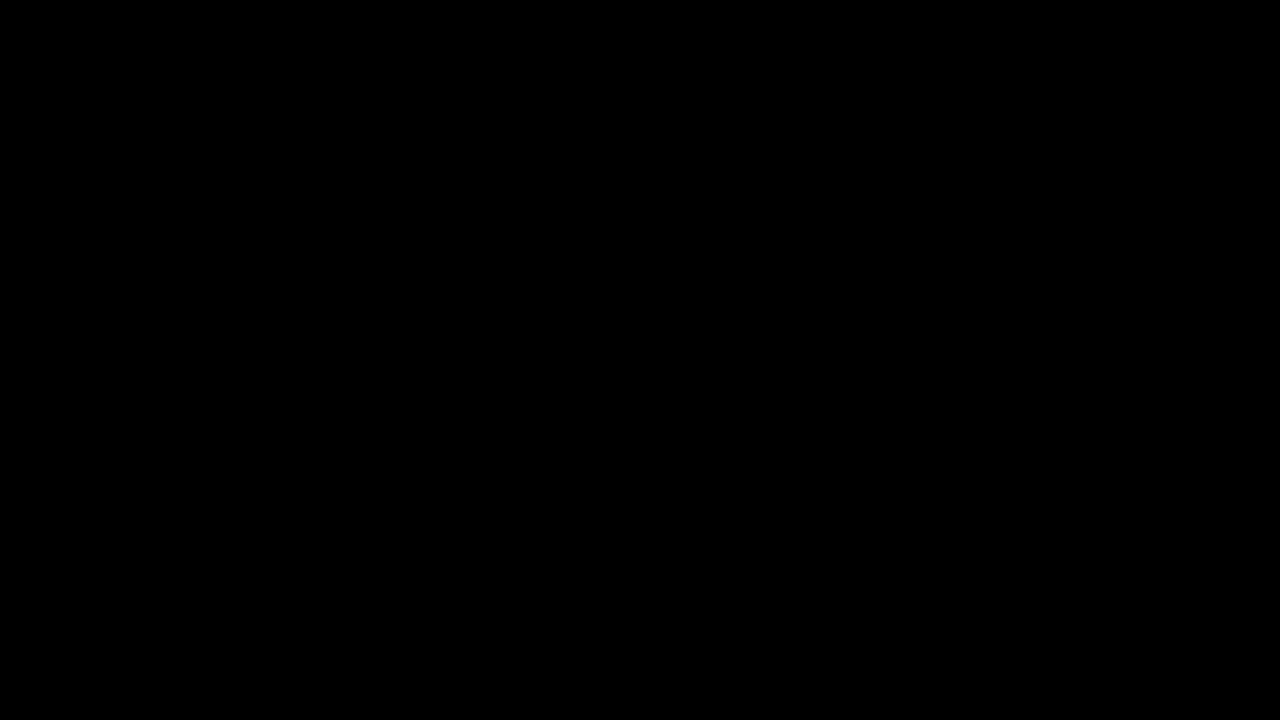